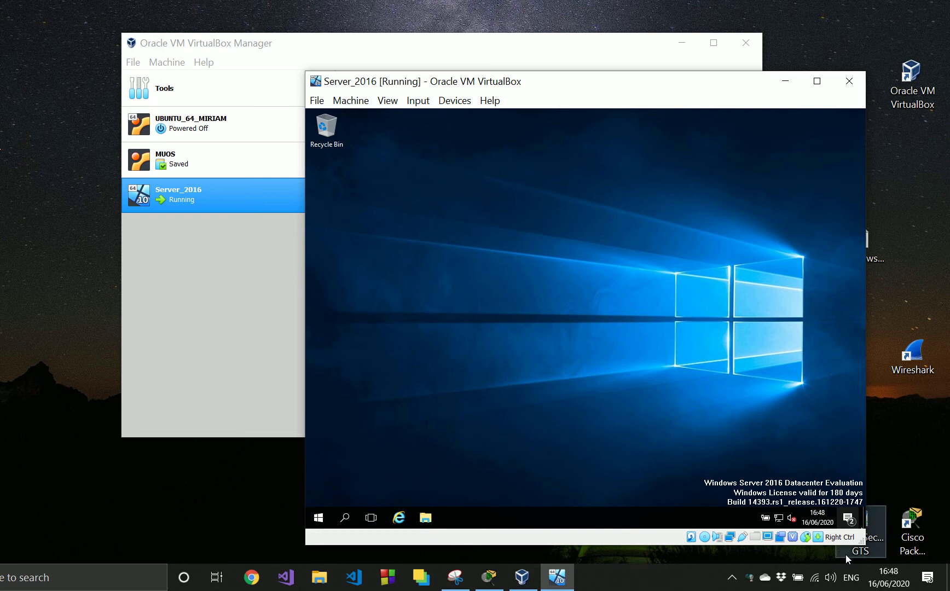
- Shrink the Server_2016 virtual machine window's height and close the machine by powering it off
{"action": "left_click_drag", "start_coordinate": [806, 546], "coordinate": [752, 446]}
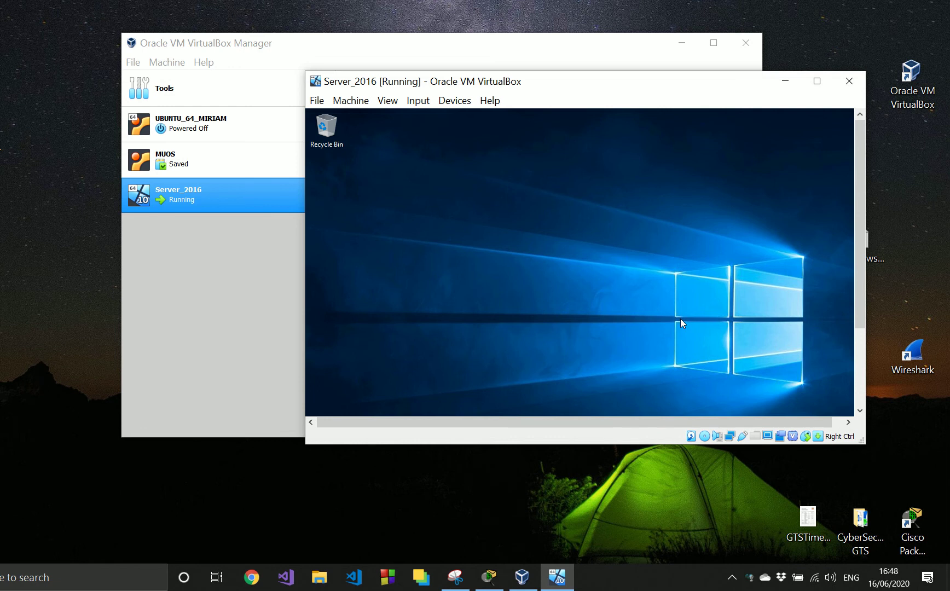
{"action": "left_click", "coordinate": [848, 89]}
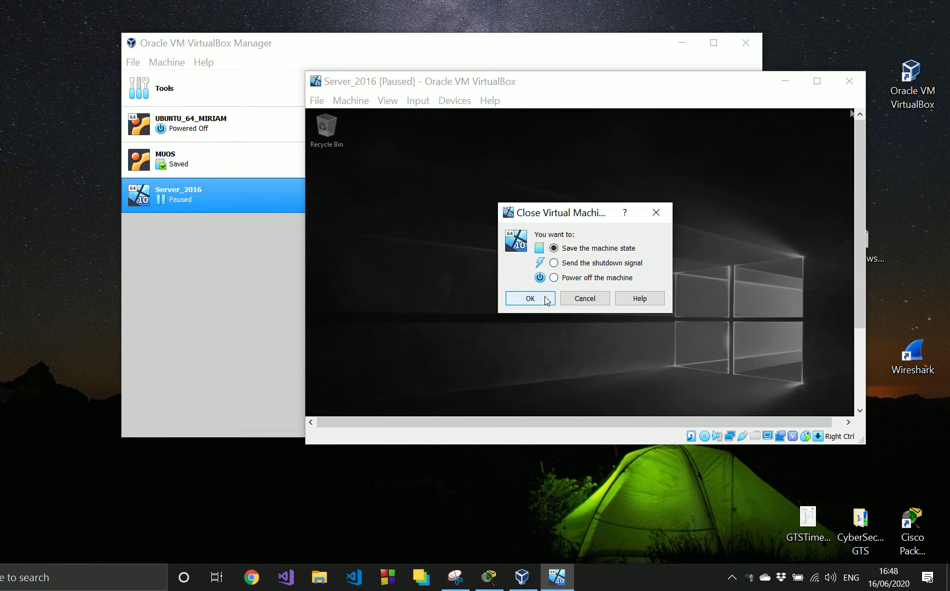
{"action": "left_click", "coordinate": [554, 277]}
{"action": "left_click", "coordinate": [529, 299]}
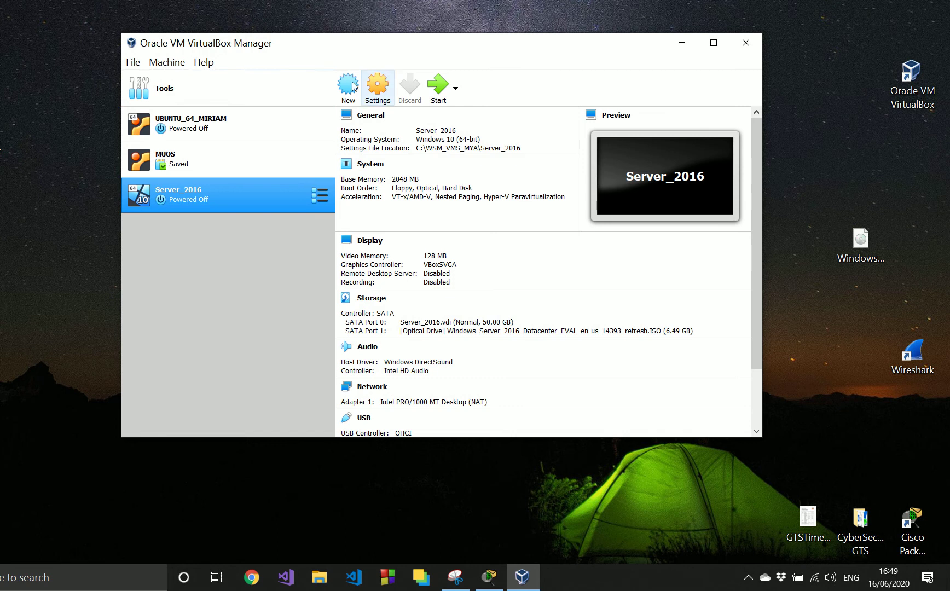
- Attach network Adapter 1 of the Server_2016 virtual machine to Internal Network and save the settings
{"action": "left_click", "coordinate": [133, 63]}
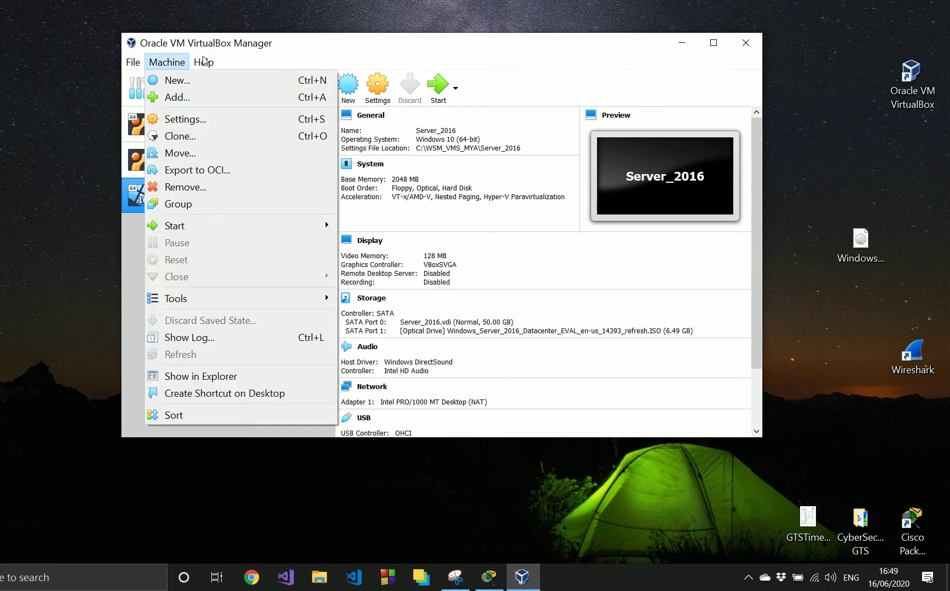
{"action": "left_click", "coordinate": [241, 328]}
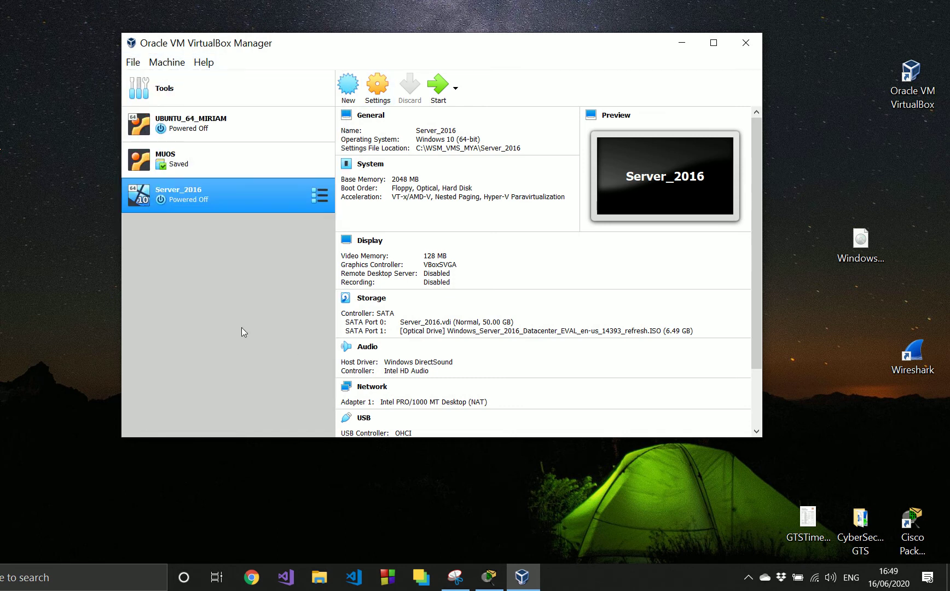
{"action": "right_click", "coordinate": [232, 197]}
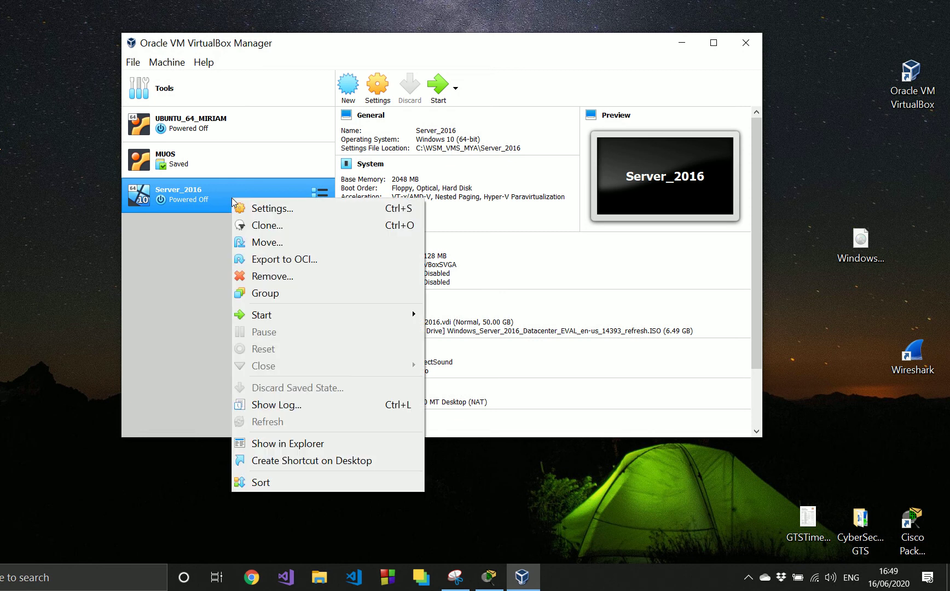
{"action": "left_click", "coordinate": [262, 208]}
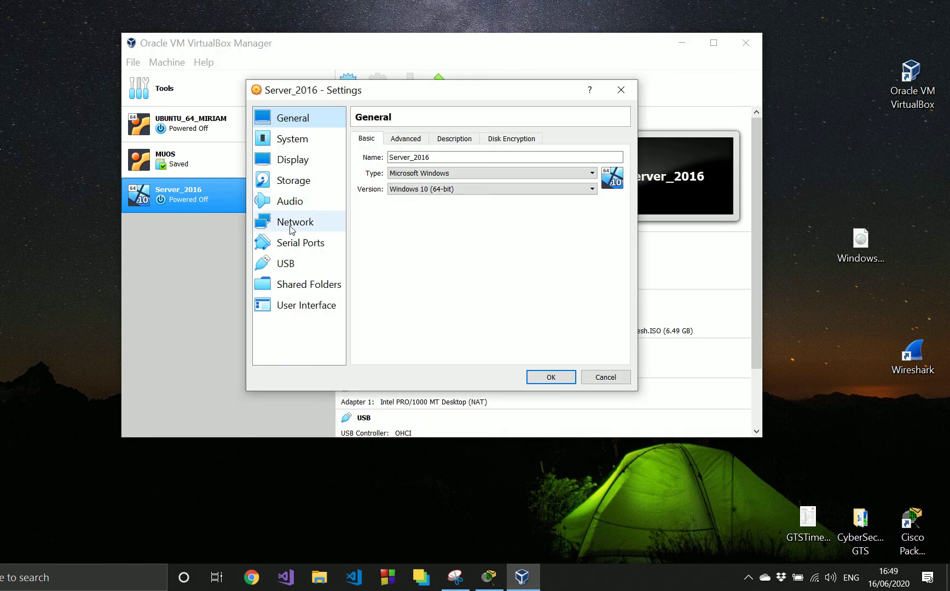
{"action": "left_click", "coordinate": [291, 229]}
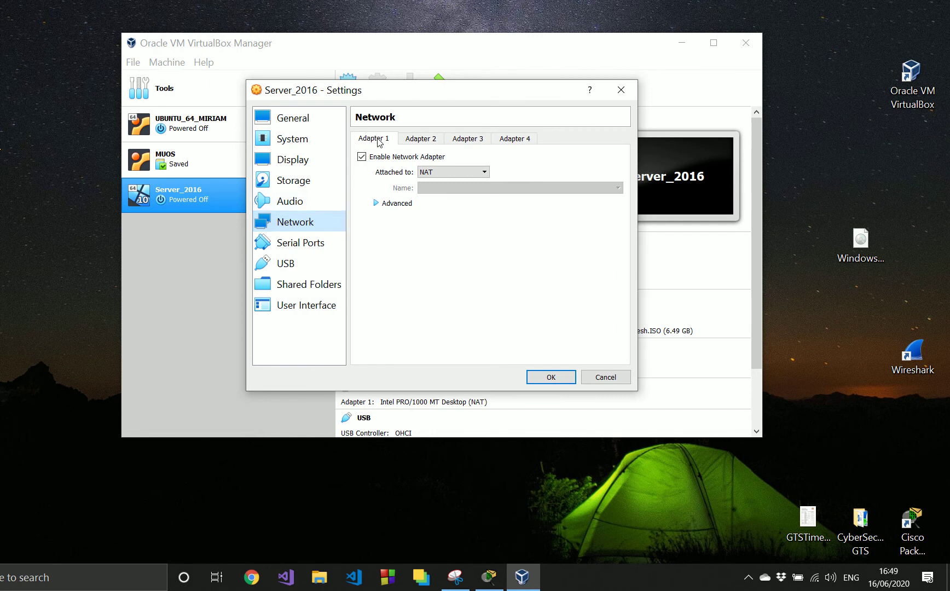
{"action": "left_click", "coordinate": [434, 173]}
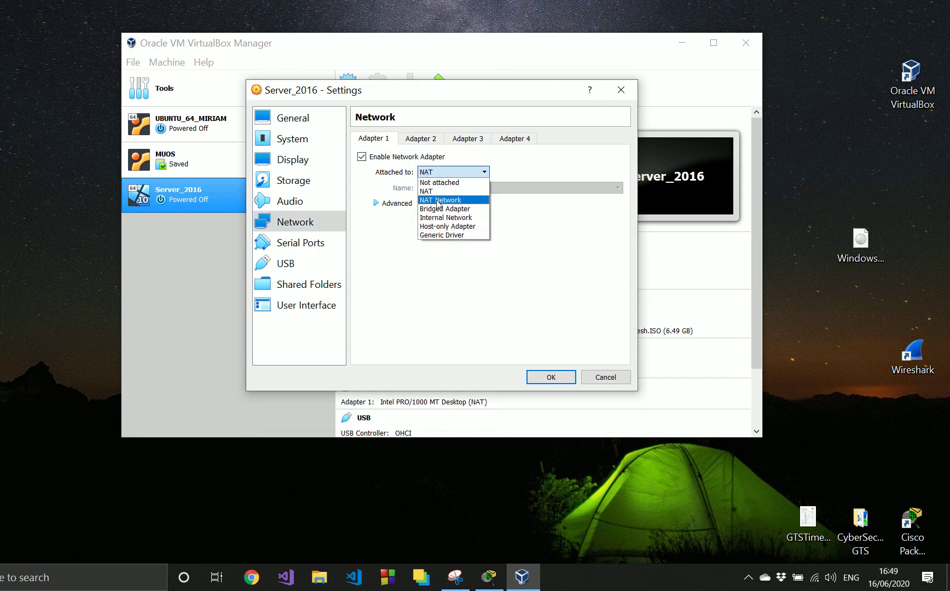
{"action": "left_click", "coordinate": [437, 218]}
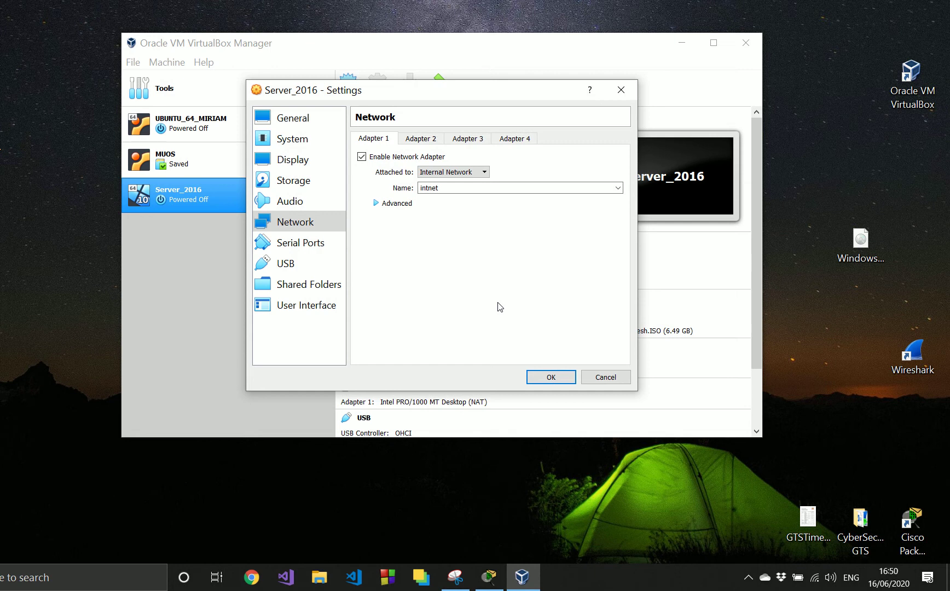
{"action": "left_click", "coordinate": [550, 381]}
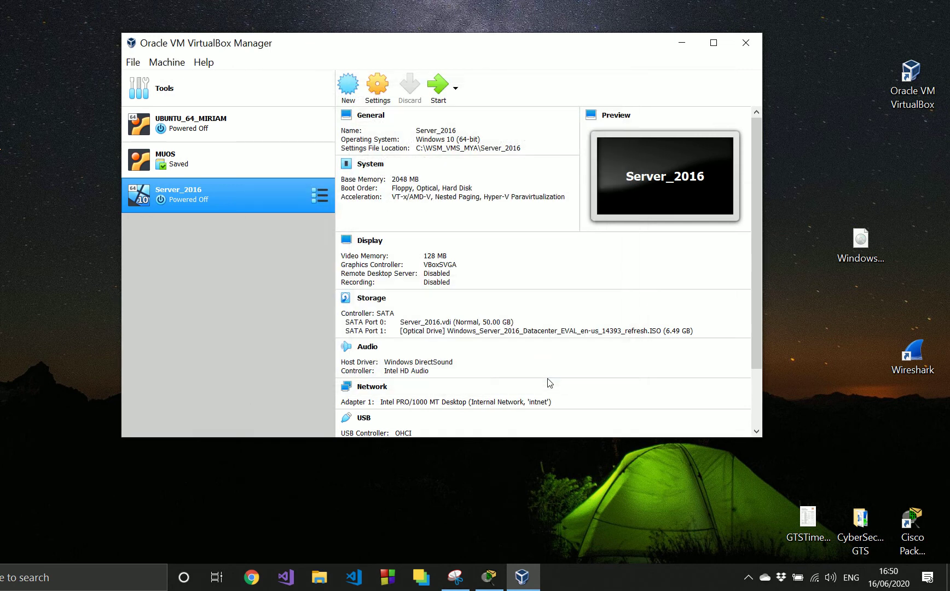
- Boot the Server_2016 virtual machine with a normal start and reposition its window over the manager
{"action": "right_click", "coordinate": [272, 199]}
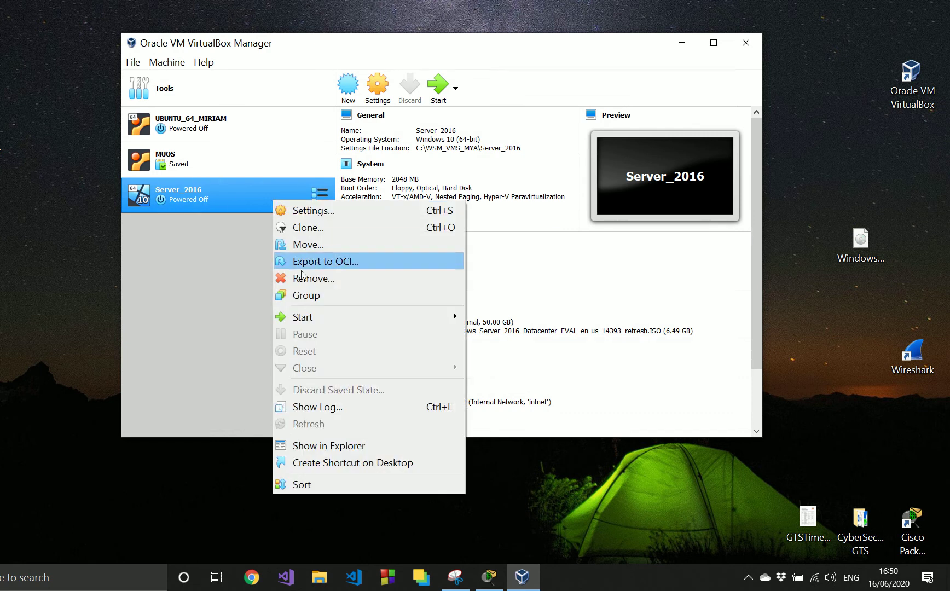
{"action": "mouse_move", "coordinate": [306, 317]}
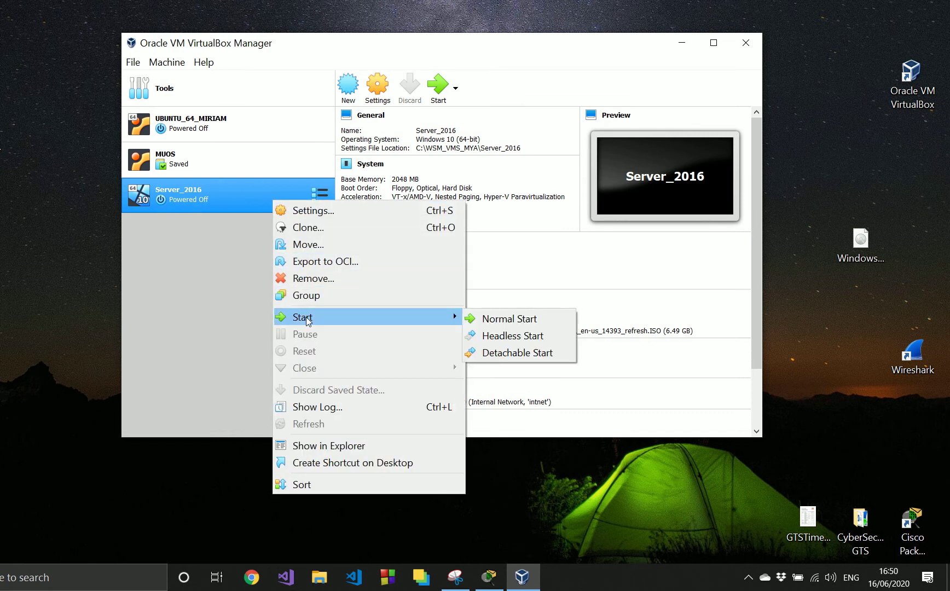
{"action": "left_click", "coordinate": [475, 318]}
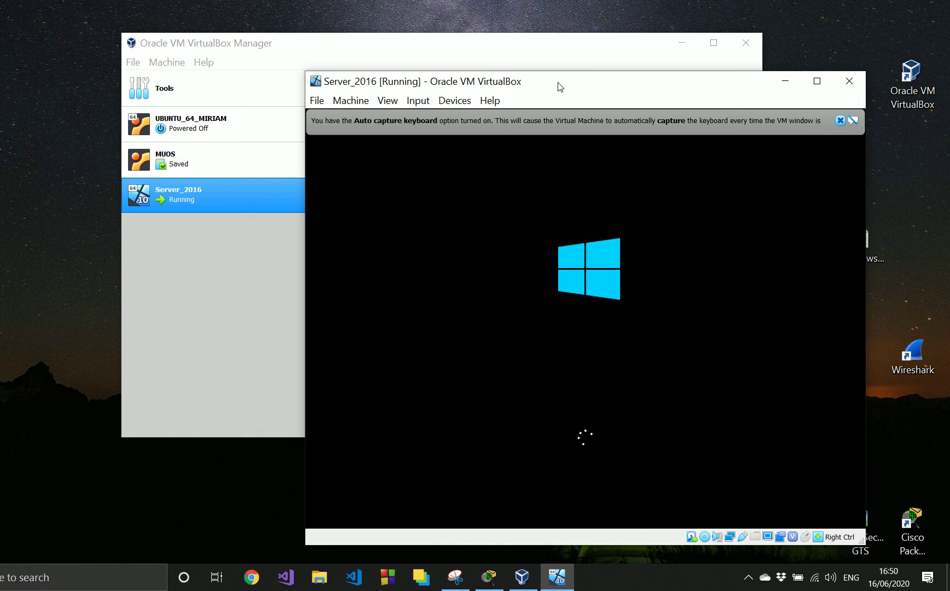
{"action": "left_click_drag", "start_coordinate": [561, 88], "coordinate": [441, 59]}
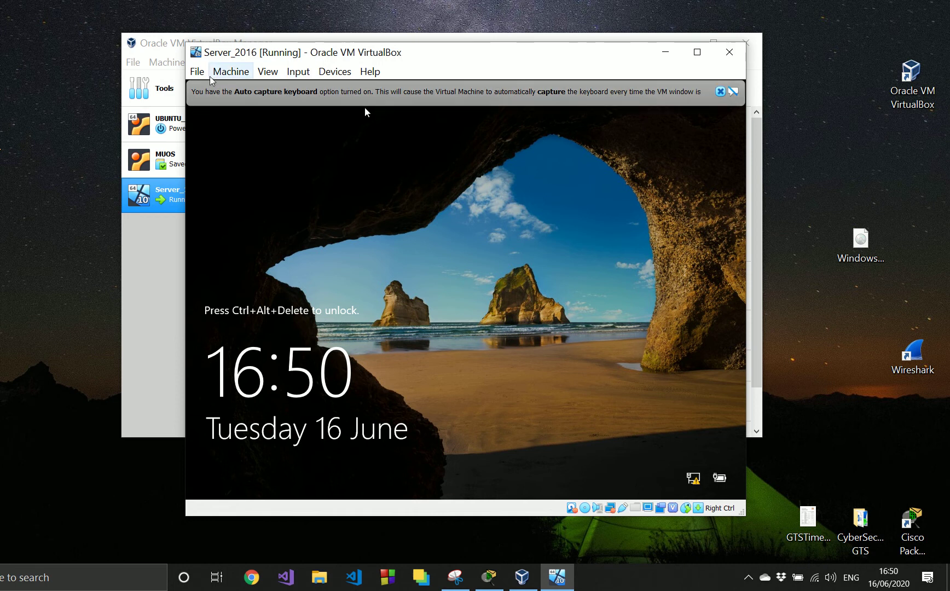
- Unlock the server's lock screen and sign in as Administrator with the account password
{"action": "left_click", "coordinate": [302, 72]}
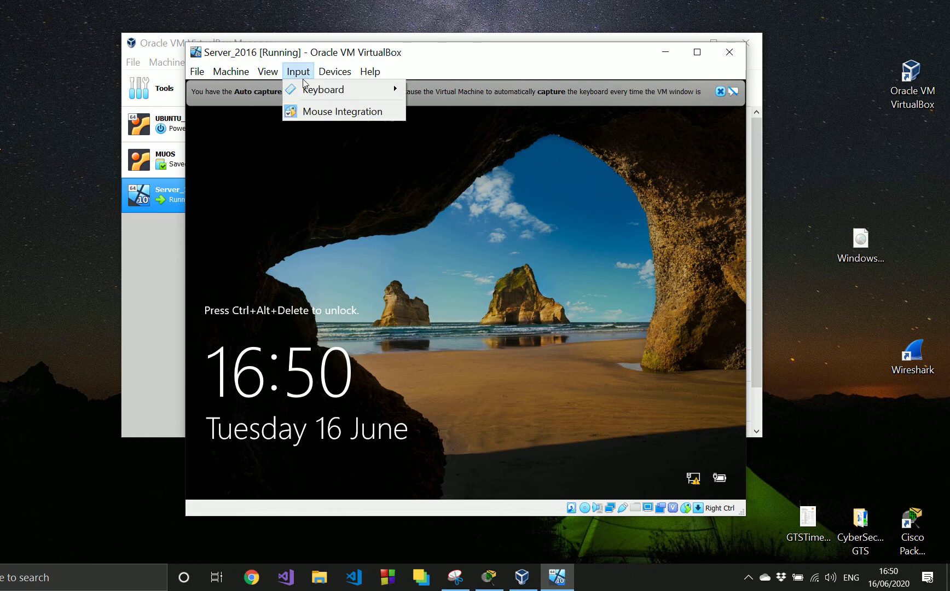
{"action": "mouse_move", "coordinate": [305, 93]}
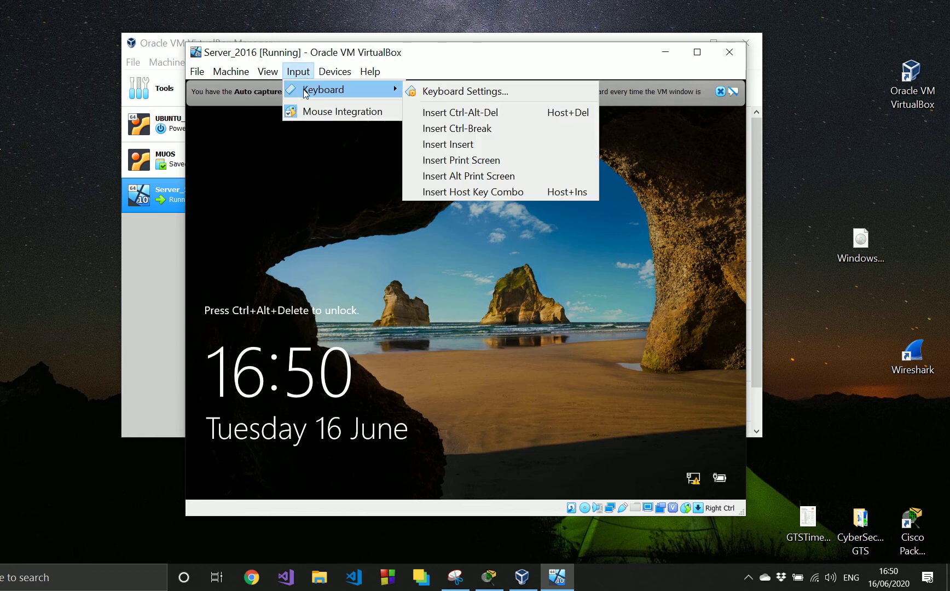
{"action": "left_click", "coordinate": [444, 116]}
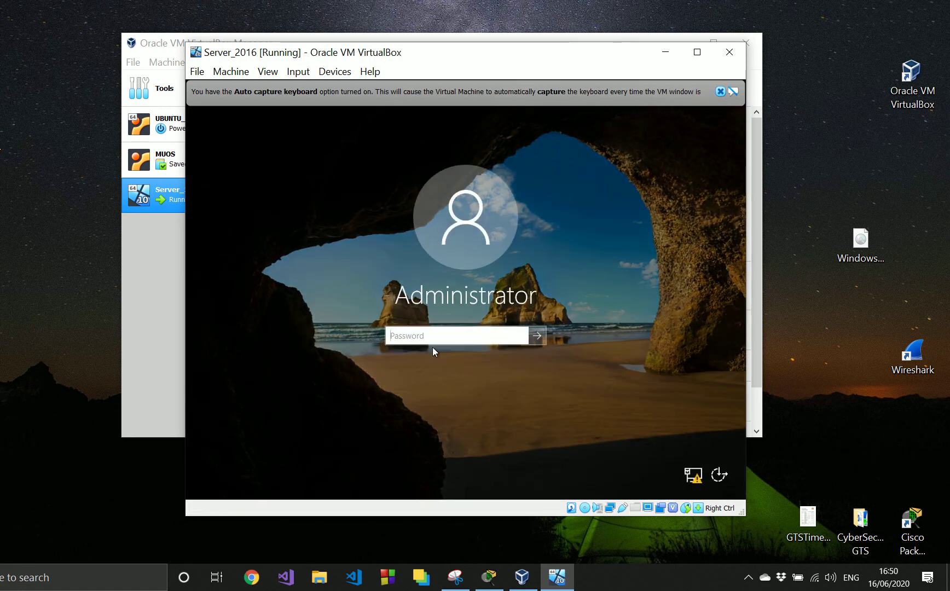
{"action": "type", "text": "P"}
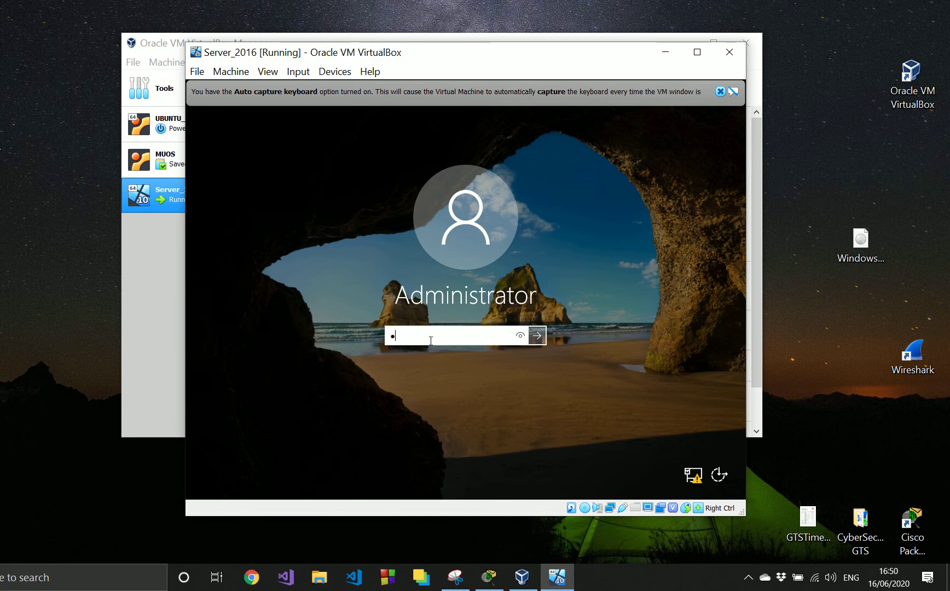
{"action": "type", "text": "a$$w0rd"}
{"action": "key", "text": "Return"}
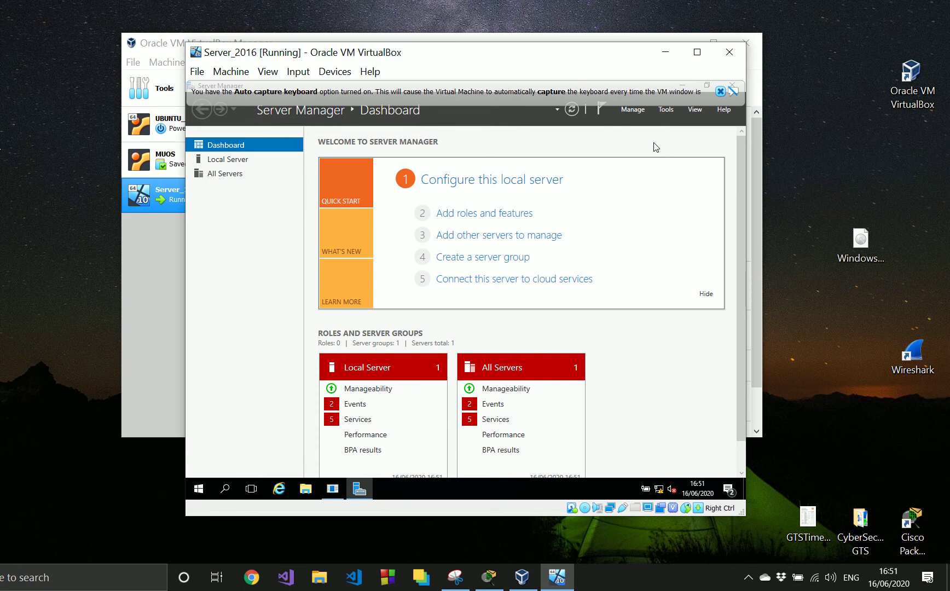
- Dismiss the auto capture keyboard notice and minimize Server Manager
{"action": "left_click", "coordinate": [720, 91]}
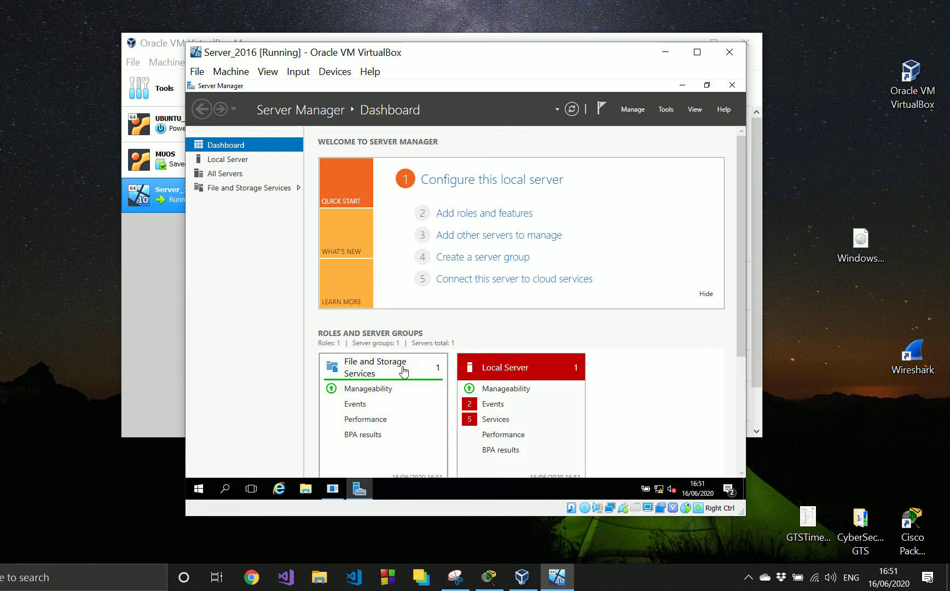
{"action": "left_click", "coordinate": [683, 86]}
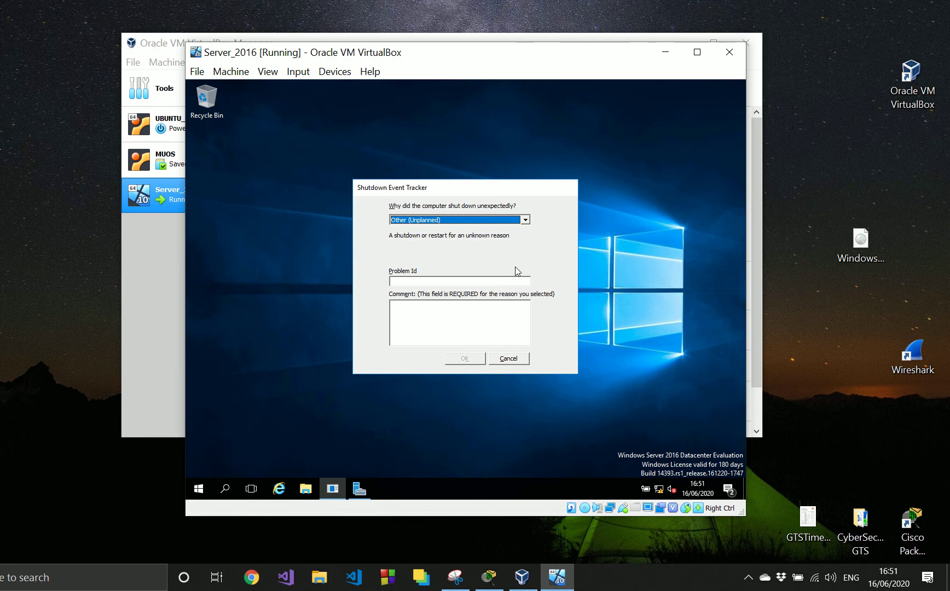
- Look through the unexpected shutdown reasons and cancel the Shutdown Event Tracker without giving one
{"action": "left_click", "coordinate": [524, 220]}
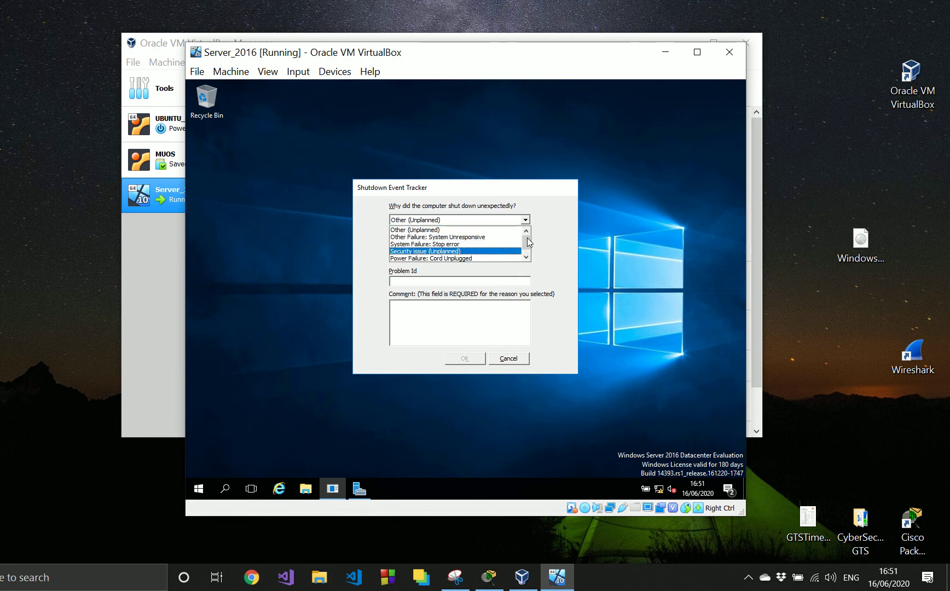
{"action": "left_click", "coordinate": [526, 256]}
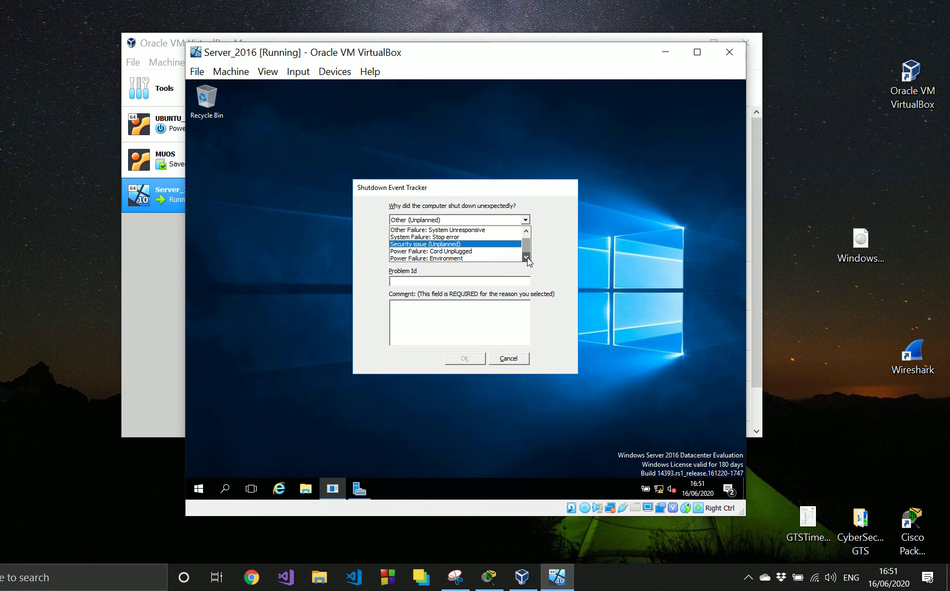
{"action": "left_click", "coordinate": [527, 231]}
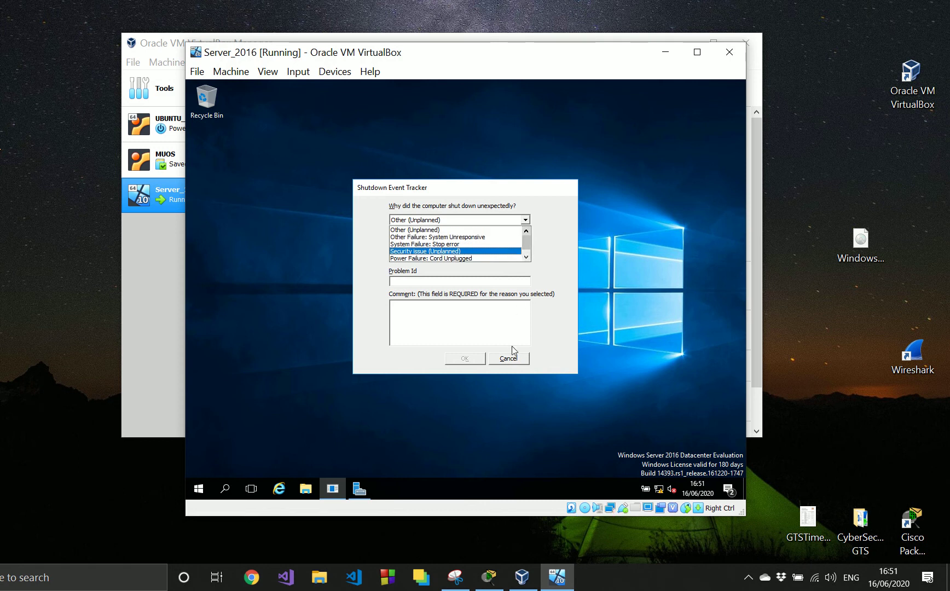
{"action": "left_click", "coordinate": [509, 360]}
{"action": "left_click", "coordinate": [509, 361]}
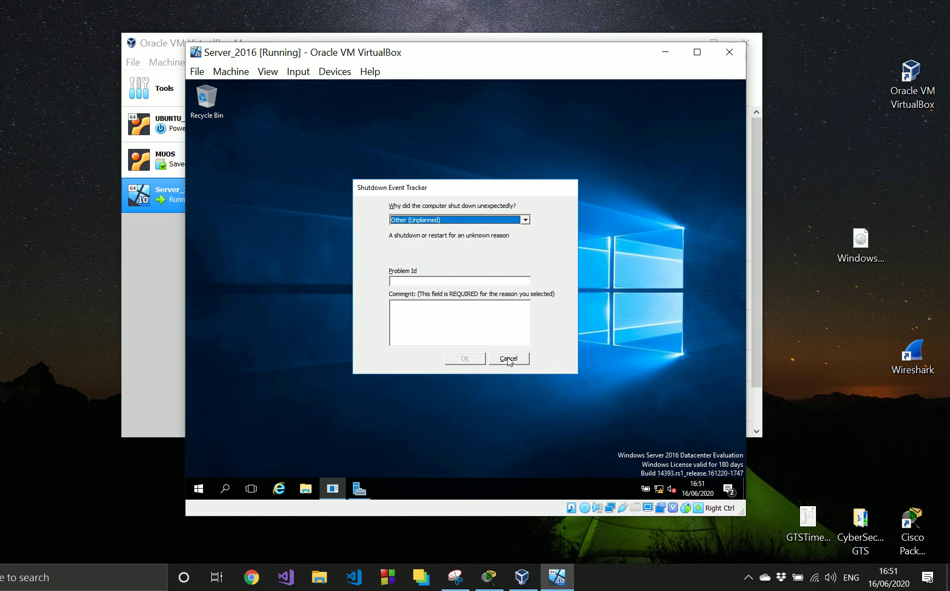
- Open the server's adapter settings through Control Panel's Network and Sharing Center
{"action": "left_click", "coordinate": [200, 488]}
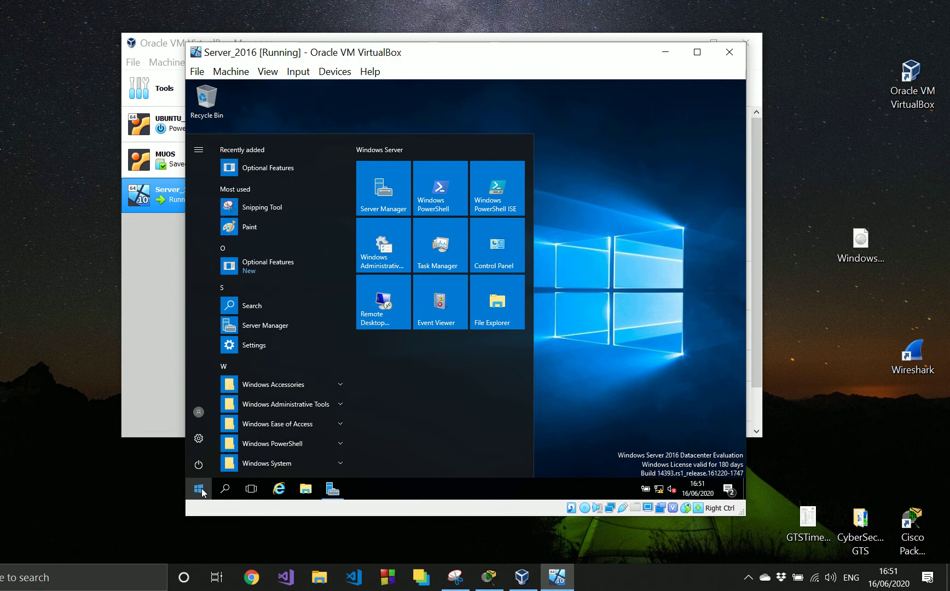
{"action": "left_click", "coordinate": [494, 253]}
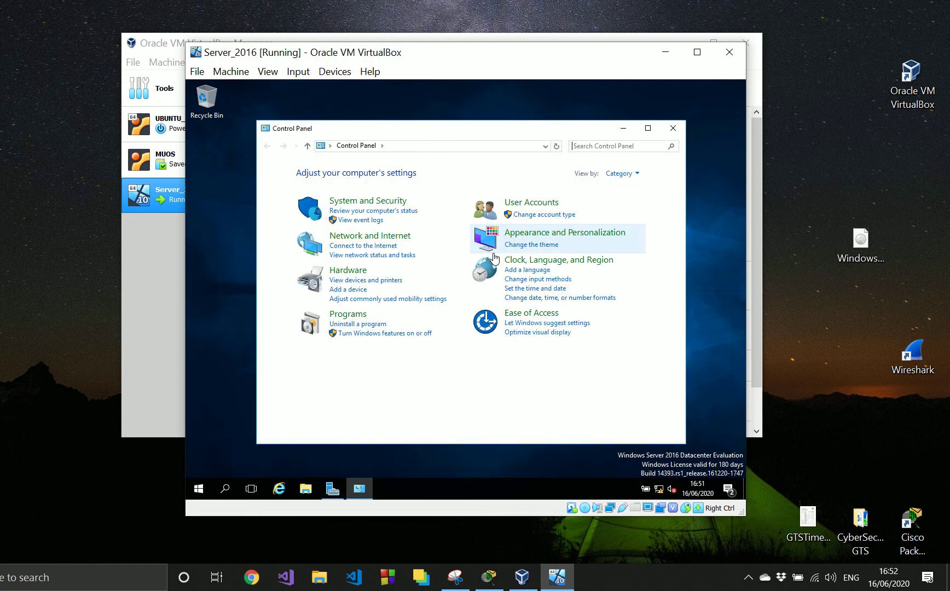
{"action": "left_click", "coordinate": [382, 237]}
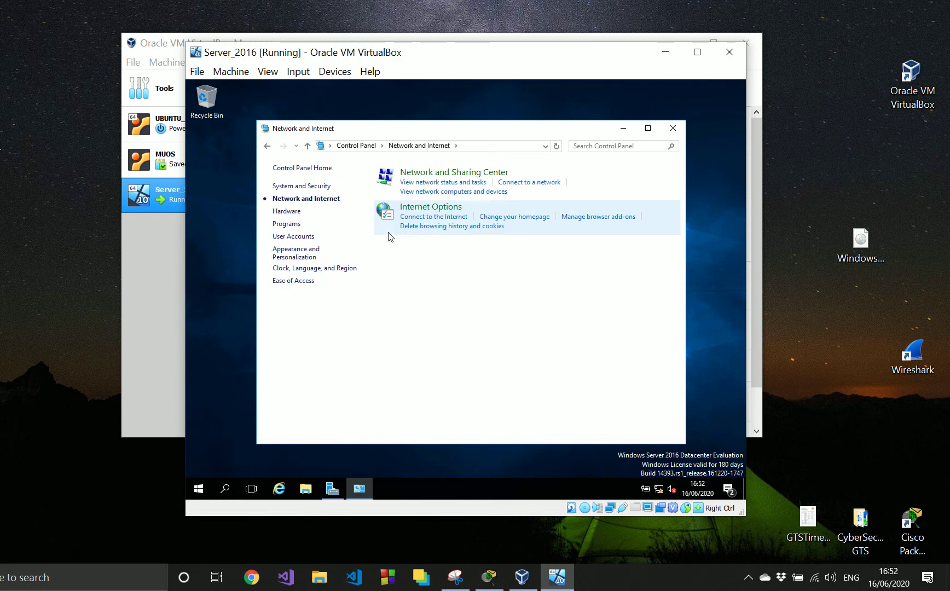
{"action": "left_click", "coordinate": [435, 174]}
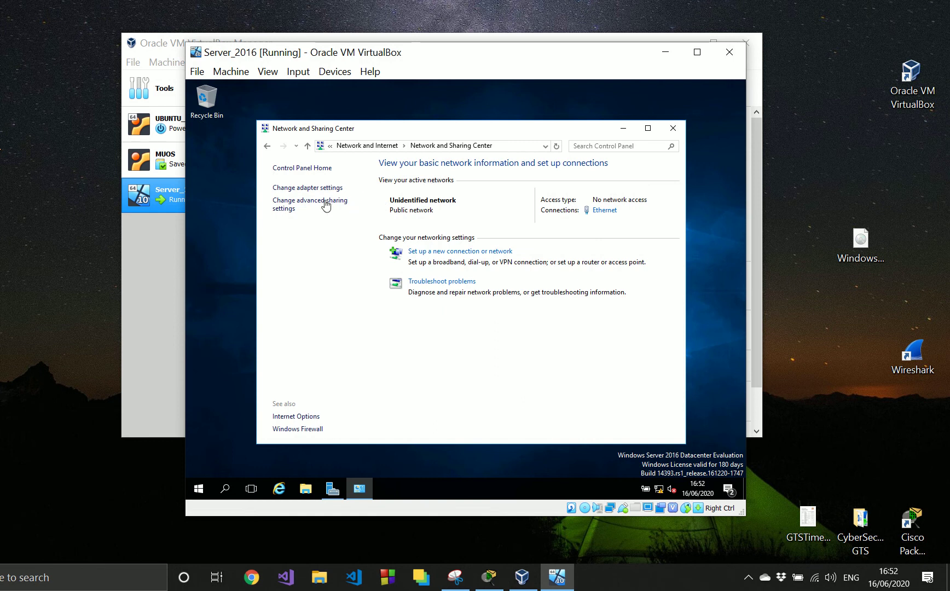
{"action": "left_click", "coordinate": [281, 189]}
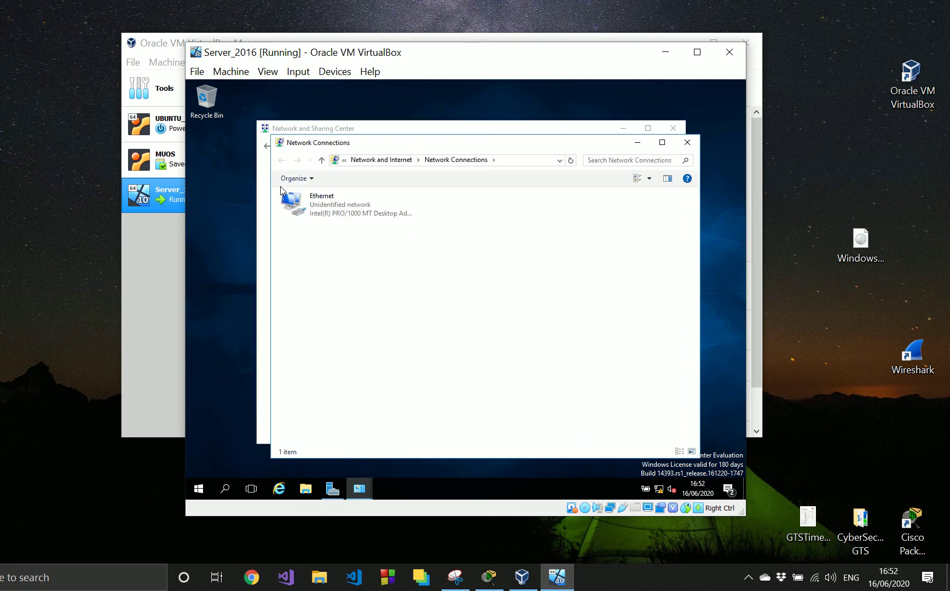
- Open the Internet Protocol Version 4 (TCP/IPv4) properties of the Ethernet adapter
{"action": "right_click", "coordinate": [328, 205]}
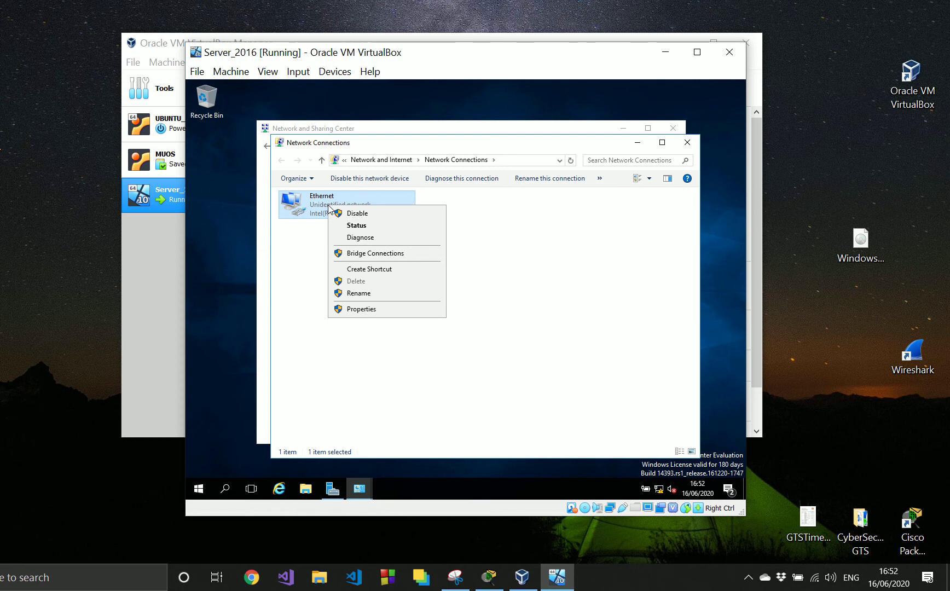
{"action": "left_click", "coordinate": [369, 309]}
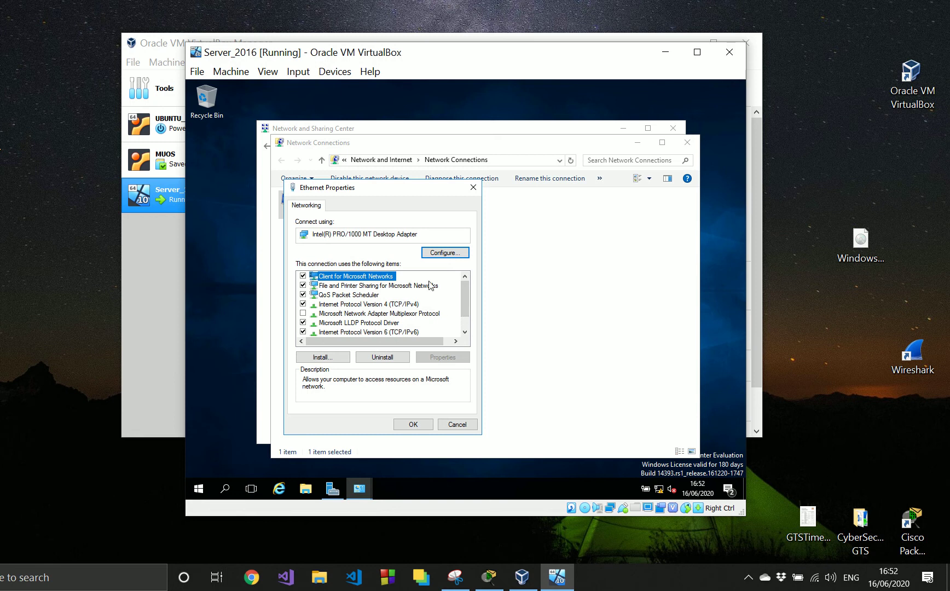
{"action": "double_click", "coordinate": [387, 304]}
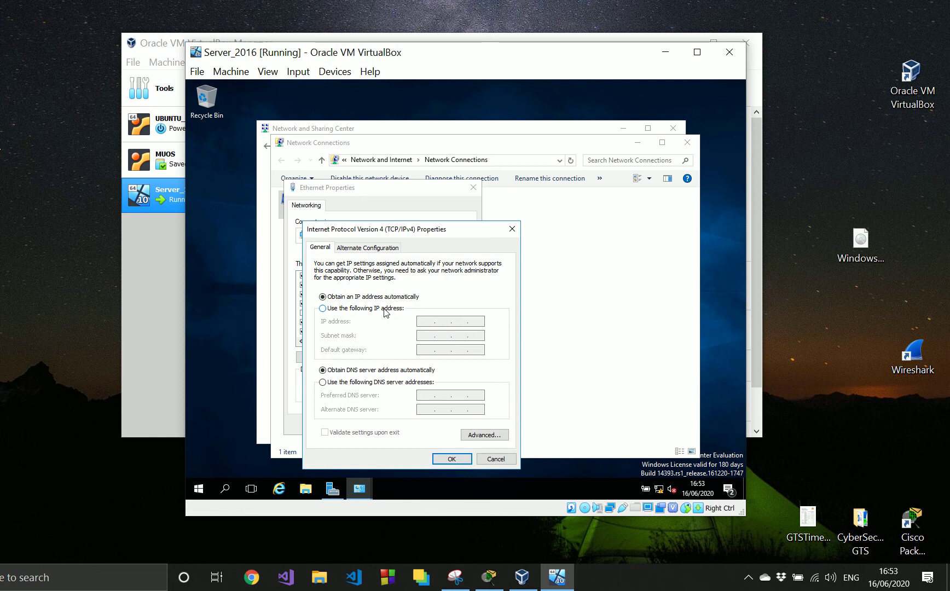
- Assign the Ethernet adapter the static IP address 172.168.0.1 with subnet mask 255.255.0.0 and apply the settings
{"action": "left_click", "coordinate": [385, 309]}
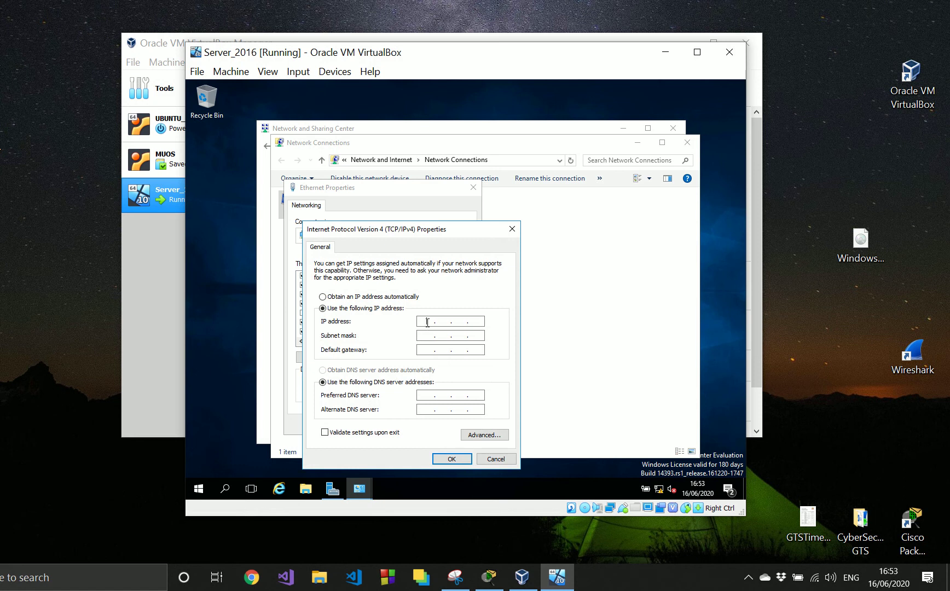
{"action": "type", "text": "172 . 168 . 0 . 1"}
{"action": "left_click", "coordinate": [427, 335]}
{"action": "left_click", "coordinate": [449, 459]}
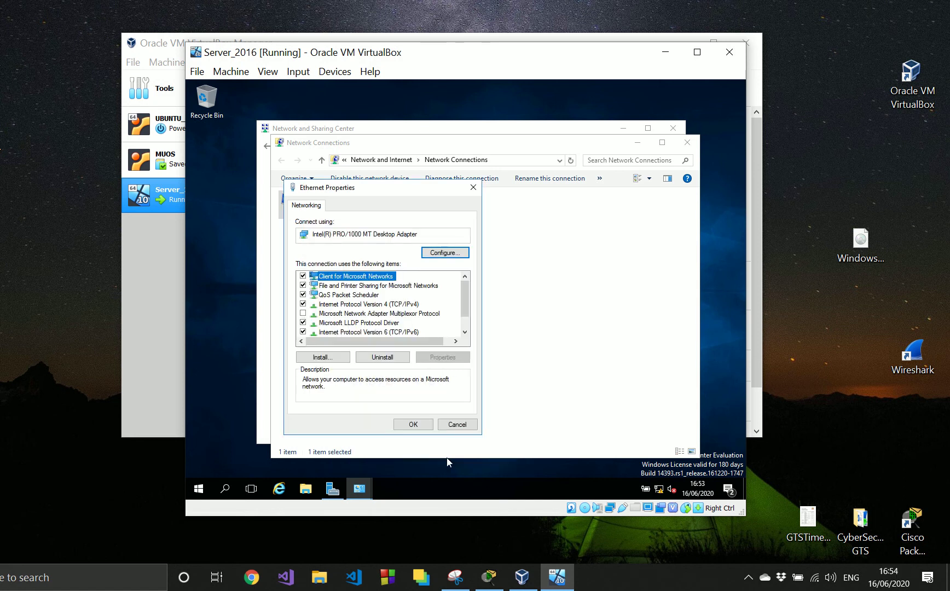
{"action": "left_click", "coordinate": [426, 427]}
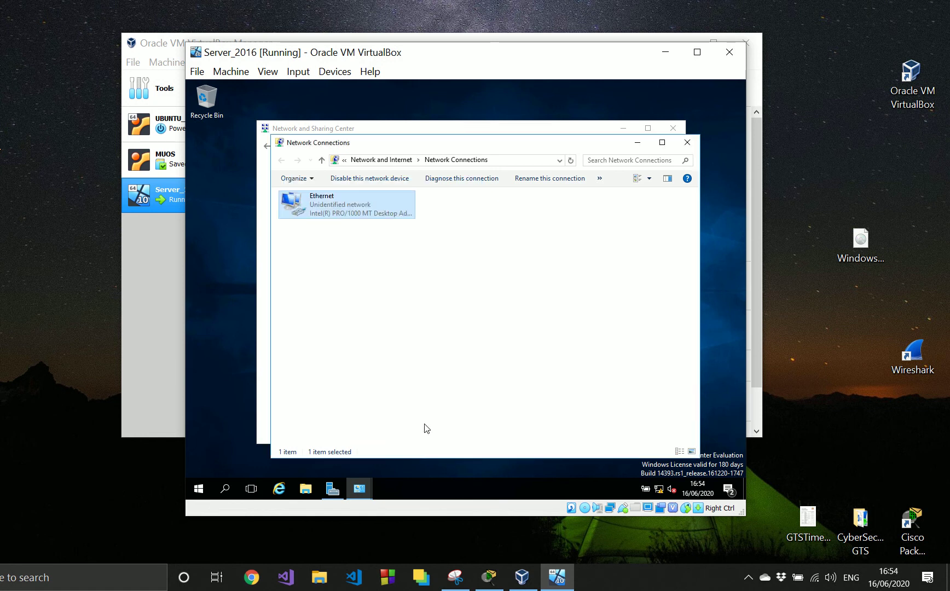
- Close the Network Connections and Network and Sharing Center windows
{"action": "left_click", "coordinate": [619, 205]}
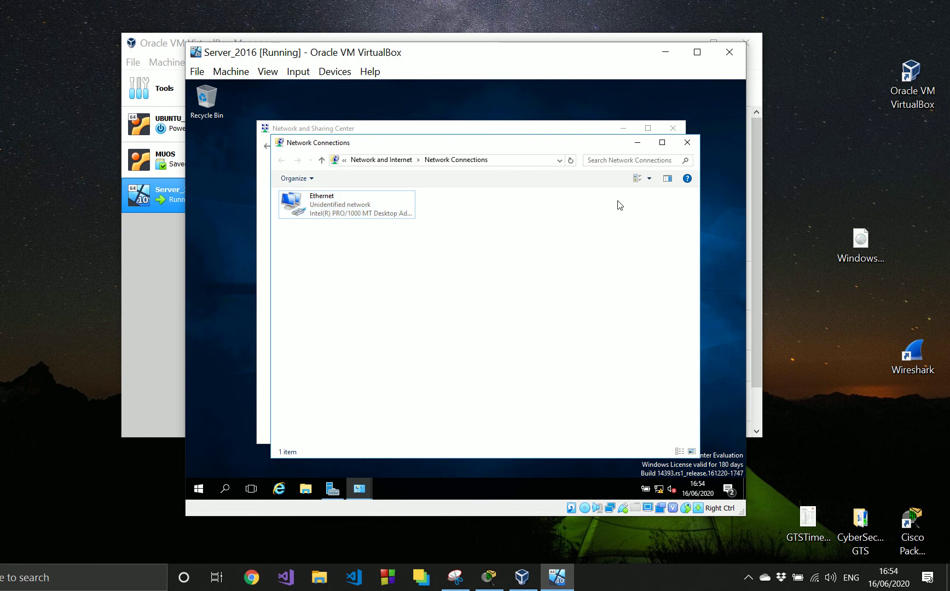
{"action": "left_click", "coordinate": [687, 142]}
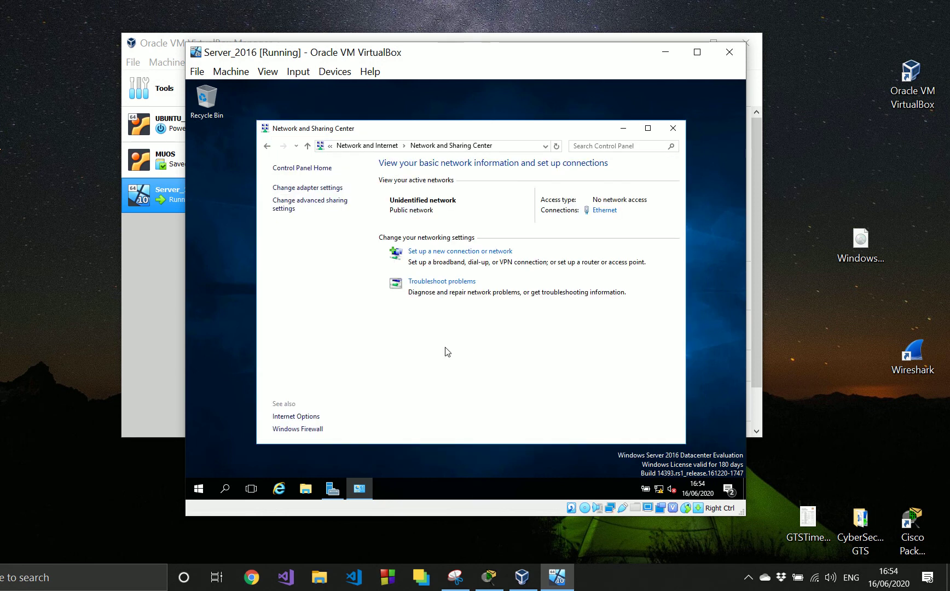
{"action": "left_click", "coordinate": [673, 128]}
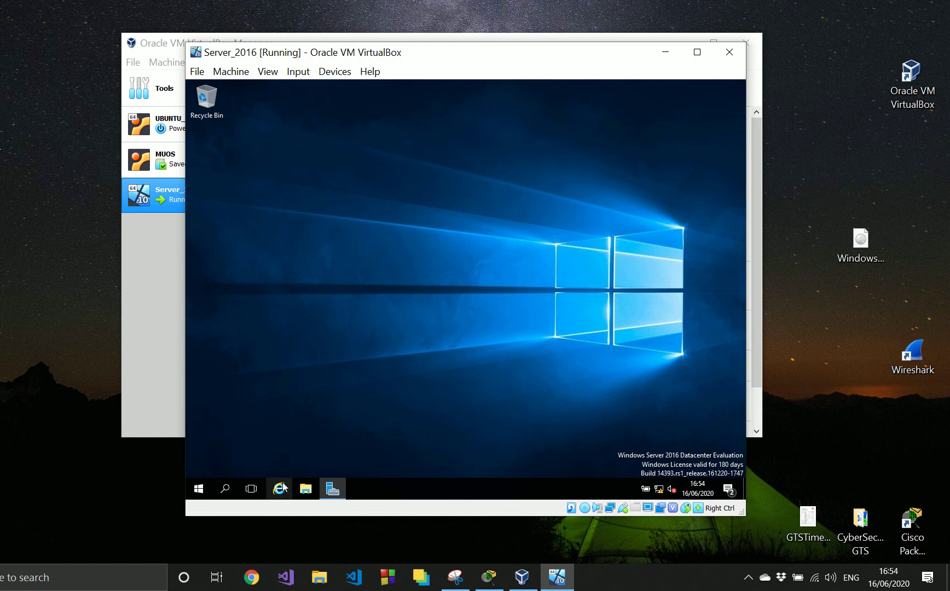
- Start adding roles and features in Server Manager with a role-based installation on the local server from the server pool
{"action": "left_click", "coordinate": [337, 487]}
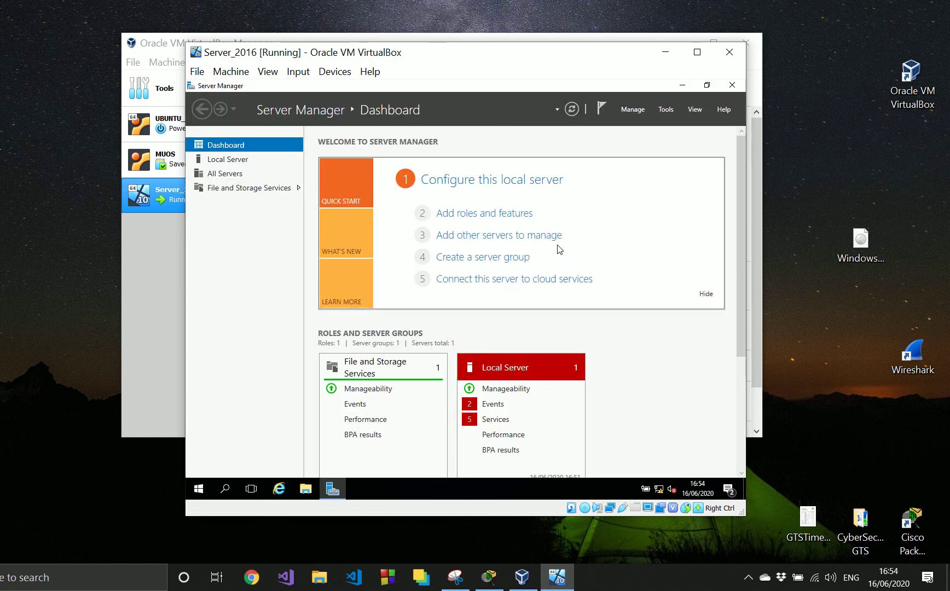
{"action": "left_click", "coordinate": [497, 214]}
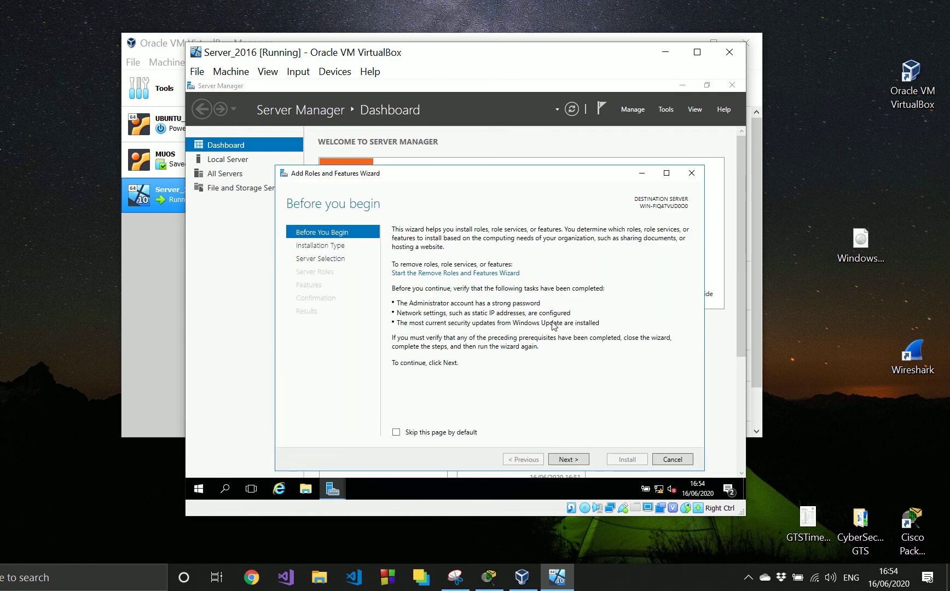
{"action": "left_click", "coordinate": [581, 464]}
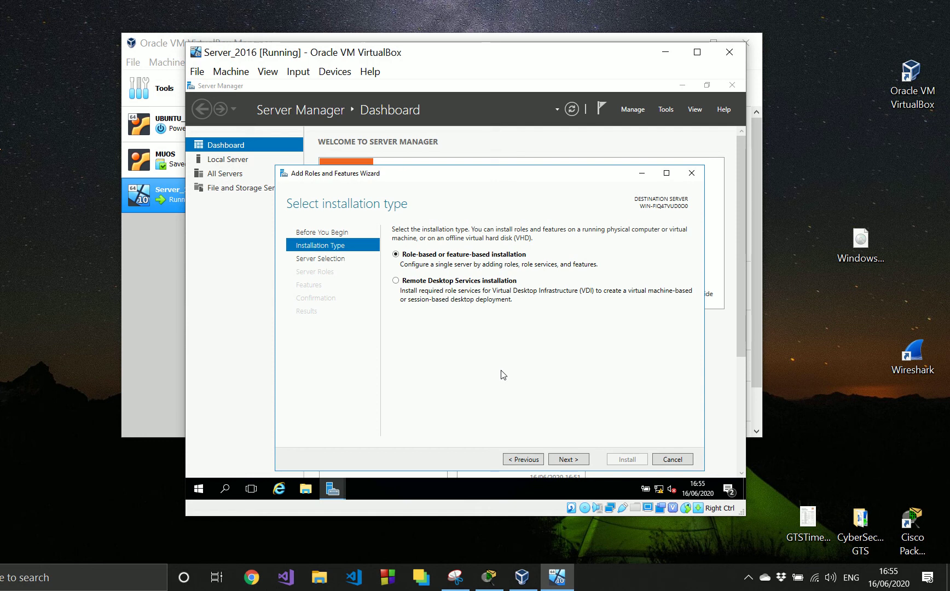
{"action": "left_click", "coordinate": [566, 461]}
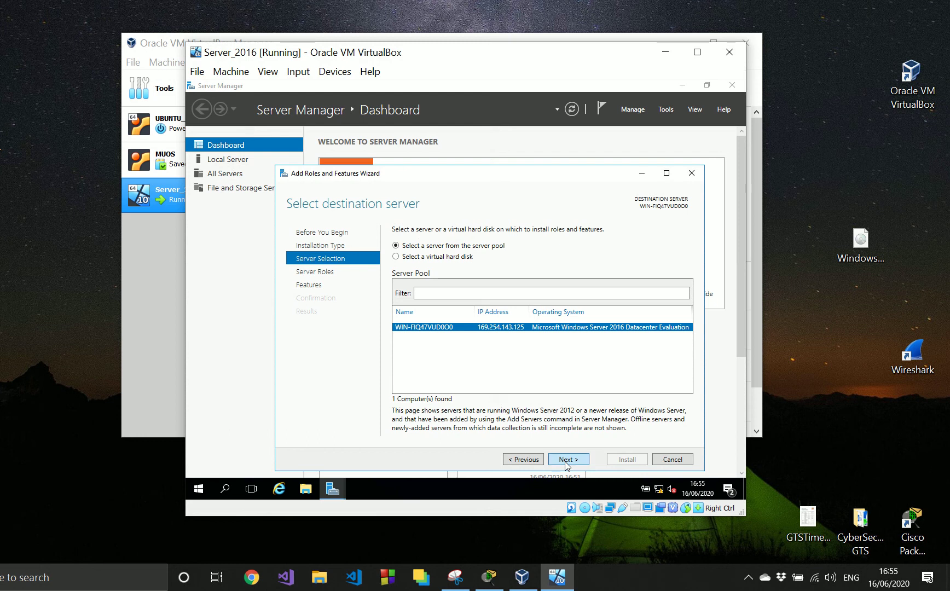
{"action": "left_click", "coordinate": [567, 462]}
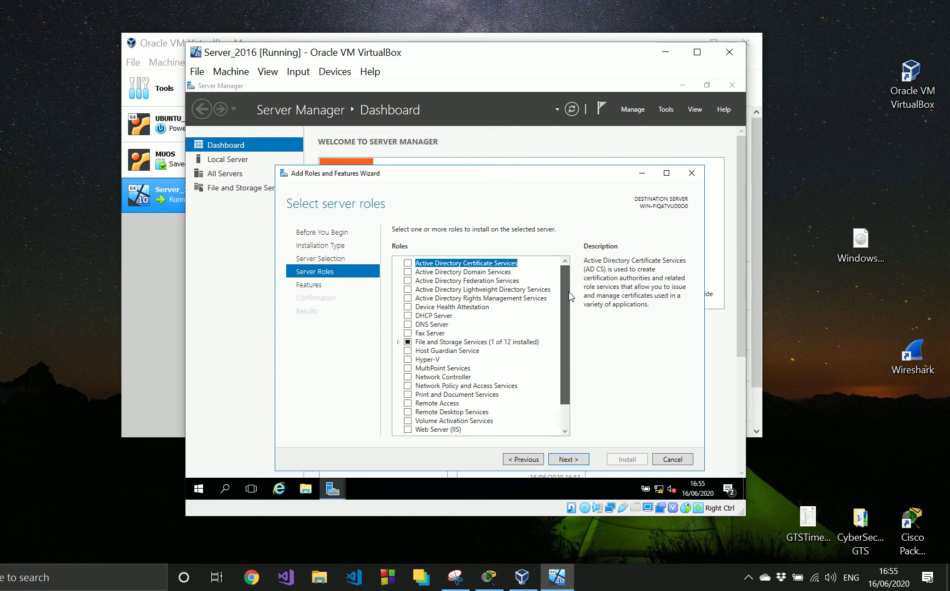
- Select the Web Server (IIS) role and add its required IIS Management Console feature, including management tools
{"action": "scroll", "coordinate": [569, 296], "scroll_direction": "down", "scroll_amount": 3}
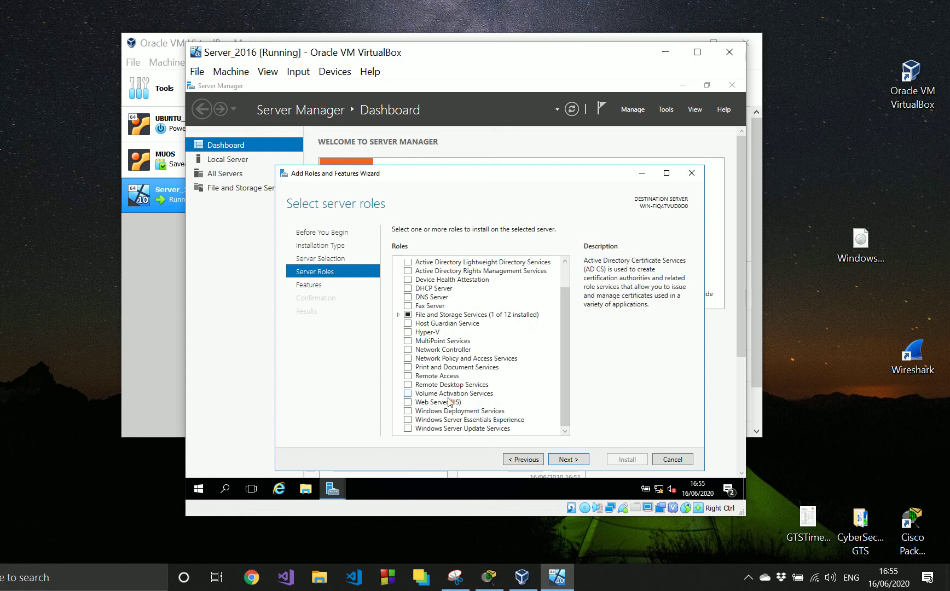
{"action": "left_click", "coordinate": [449, 402]}
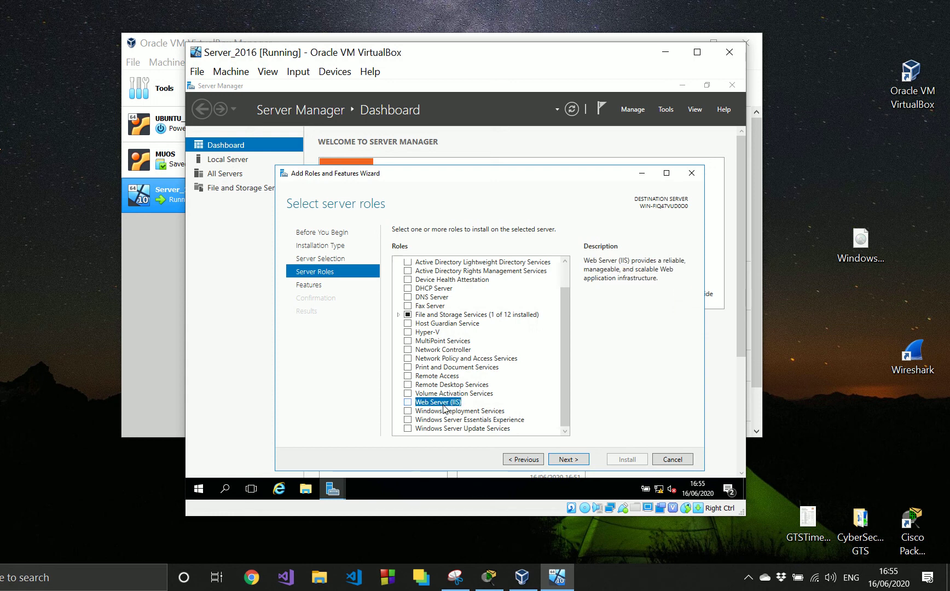
{"action": "left_click", "coordinate": [408, 403]}
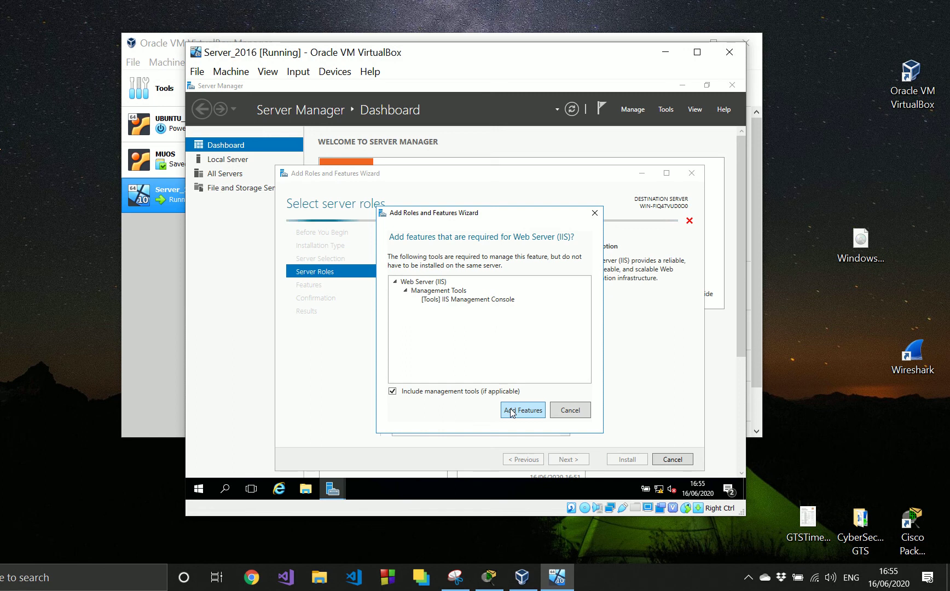
{"action": "left_click", "coordinate": [406, 290]}
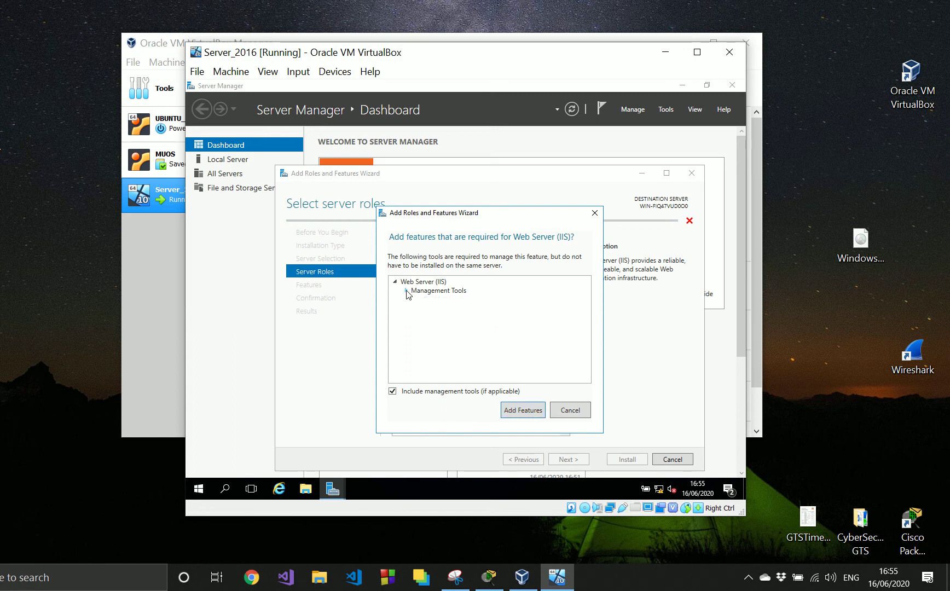
{"action": "left_click", "coordinate": [406, 291]}
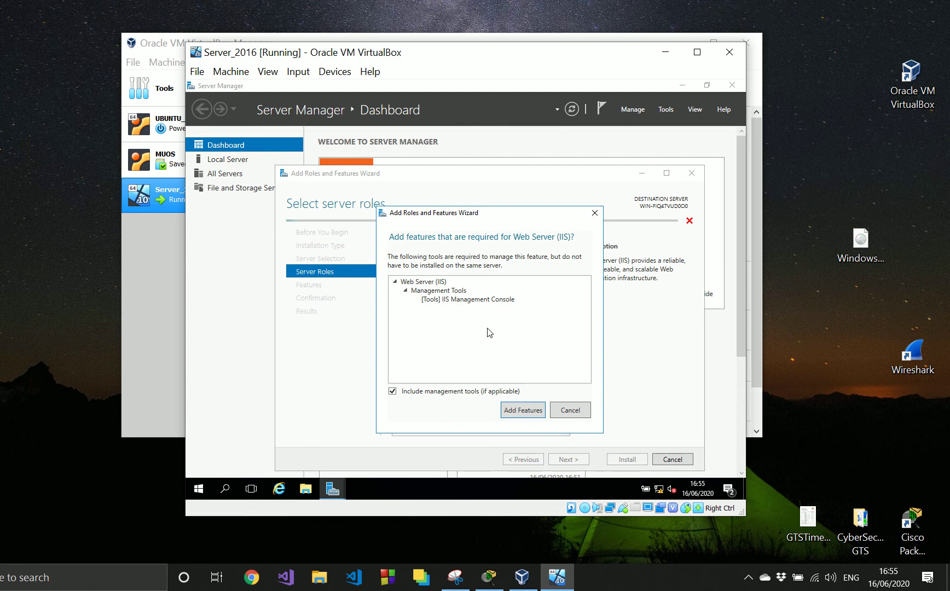
{"action": "left_click", "coordinate": [536, 411]}
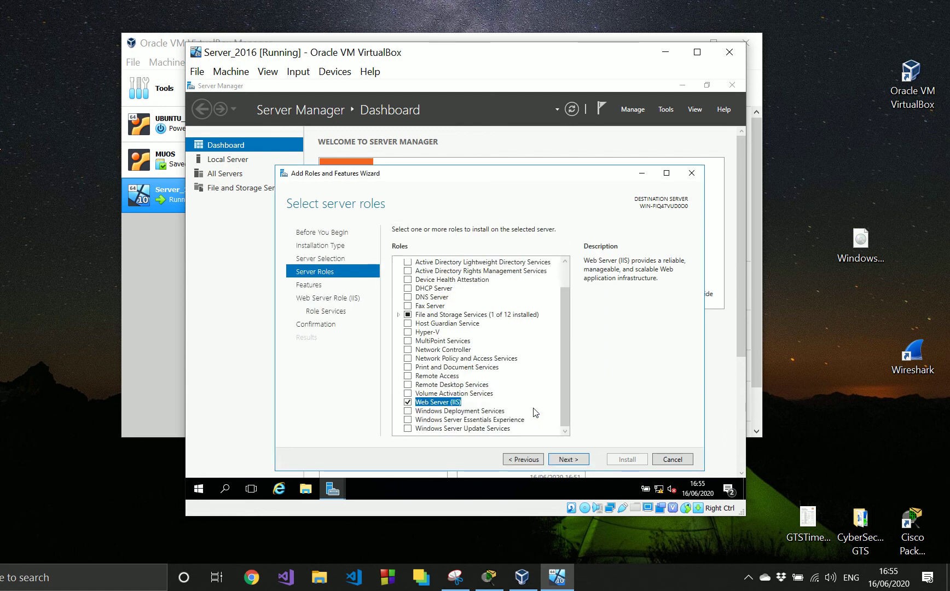
- Install the Web Server (IIS) role with the default features and role services, and close the wizard when installation ends
{"action": "left_click", "coordinate": [570, 459]}
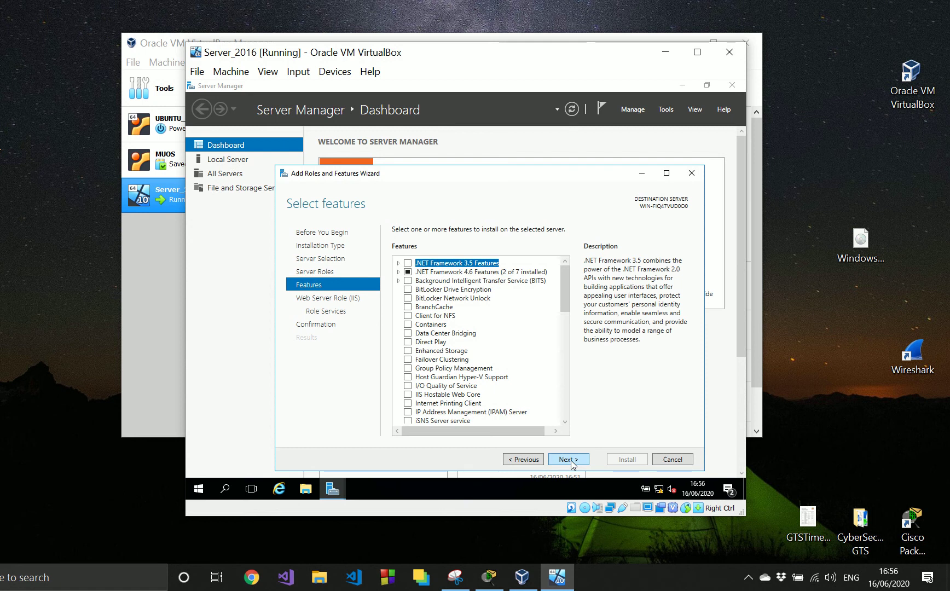
{"action": "left_click", "coordinate": [569, 459]}
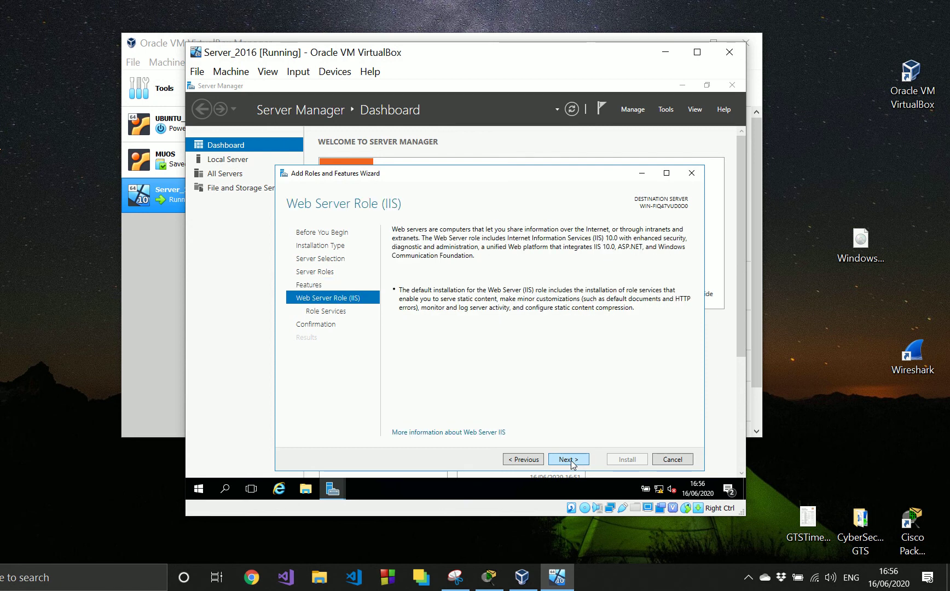
{"action": "left_click", "coordinate": [569, 459]}
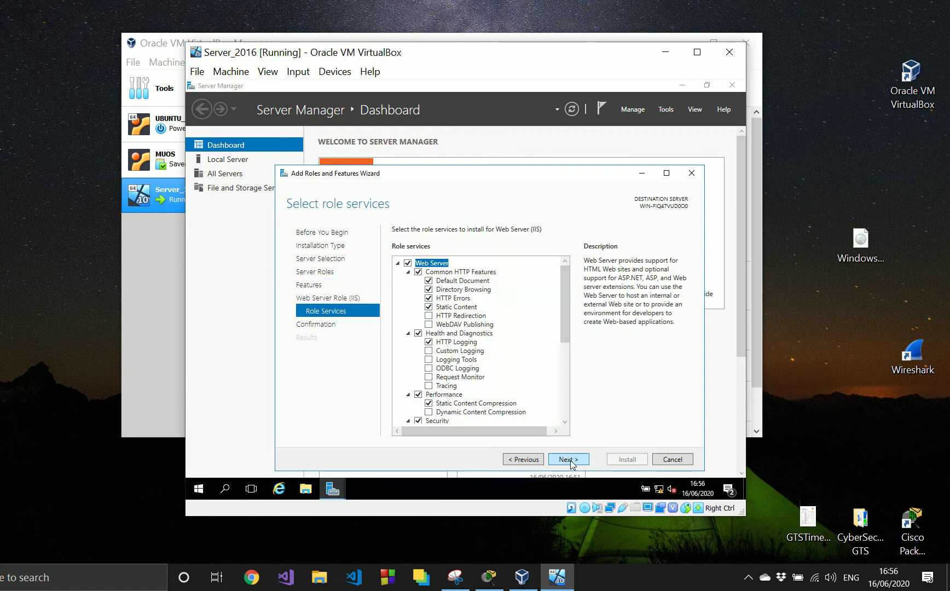
{"action": "left_click", "coordinate": [569, 460]}
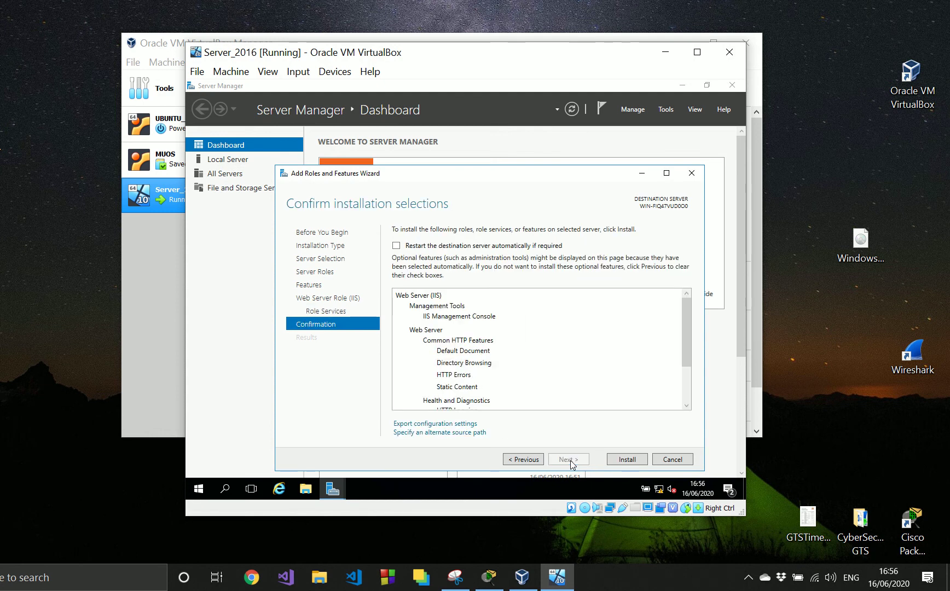
{"action": "left_click", "coordinate": [617, 460]}
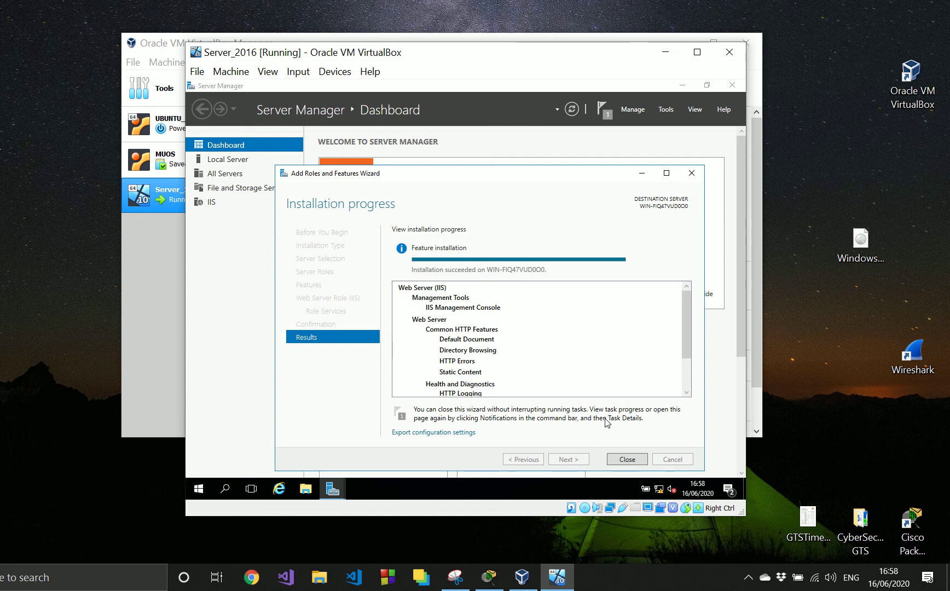
{"action": "left_click", "coordinate": [623, 461]}
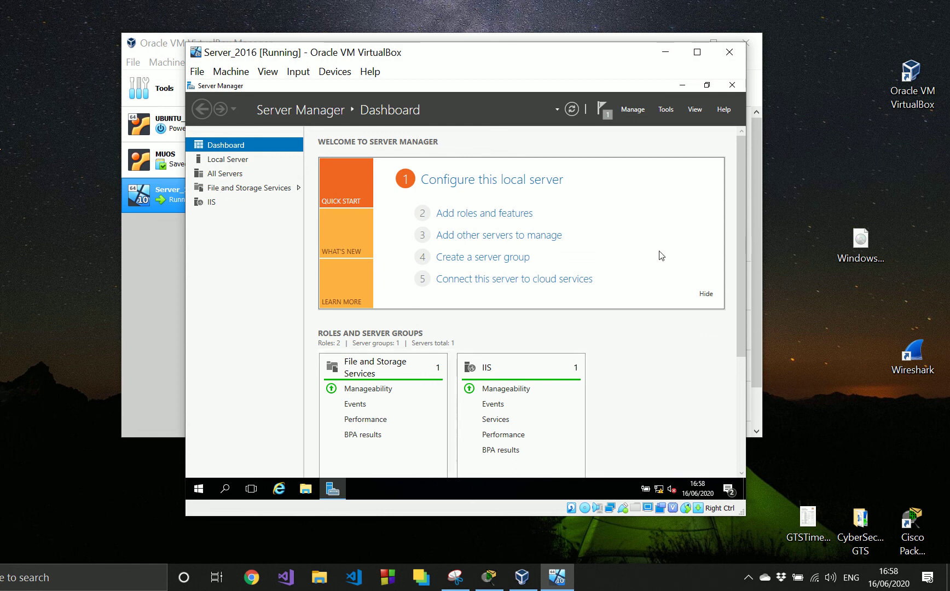
- Close Server Manager and restart the server with the reason Other (Planned)
{"action": "left_click", "coordinate": [734, 86]}
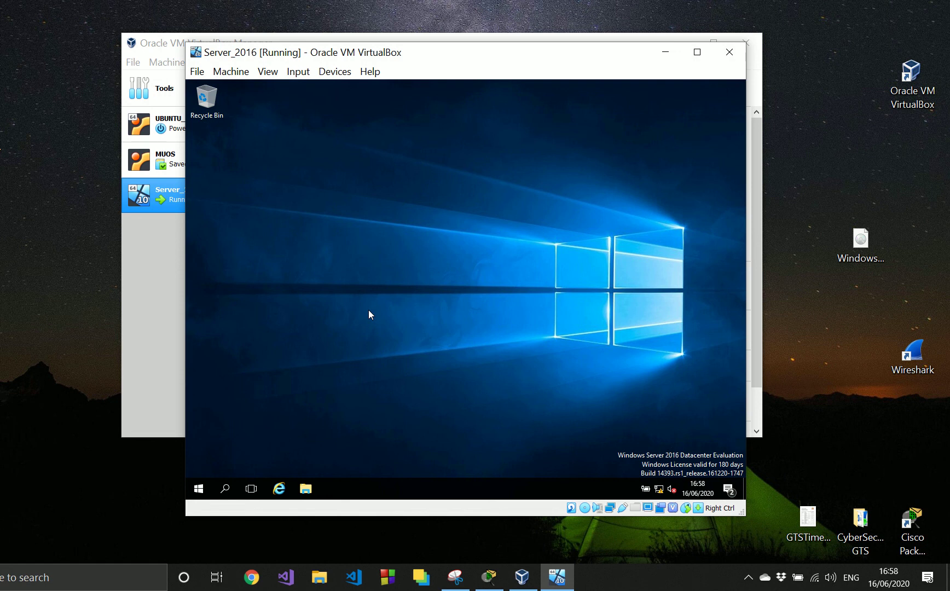
{"action": "left_click", "coordinate": [199, 489]}
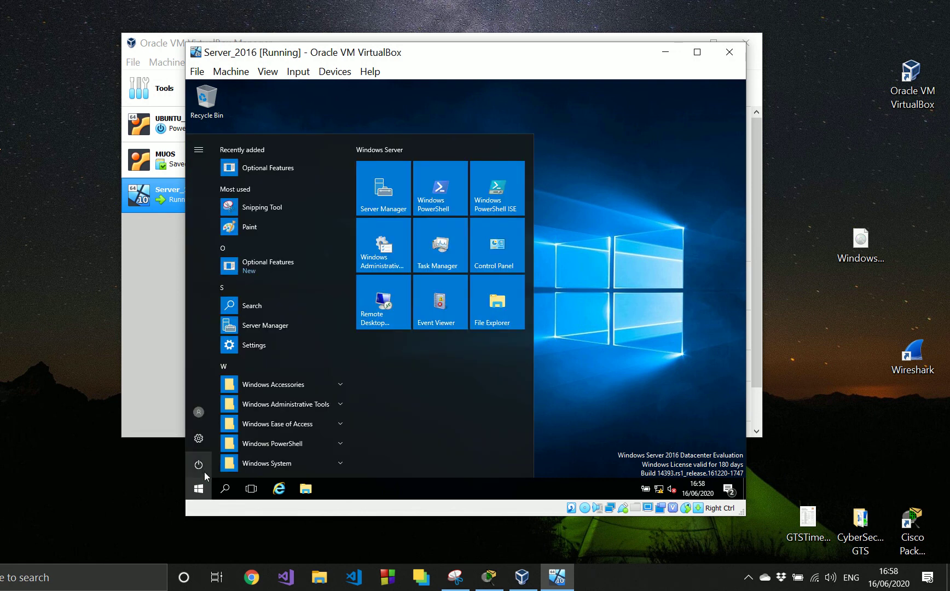
{"action": "left_click", "coordinate": [199, 466]}
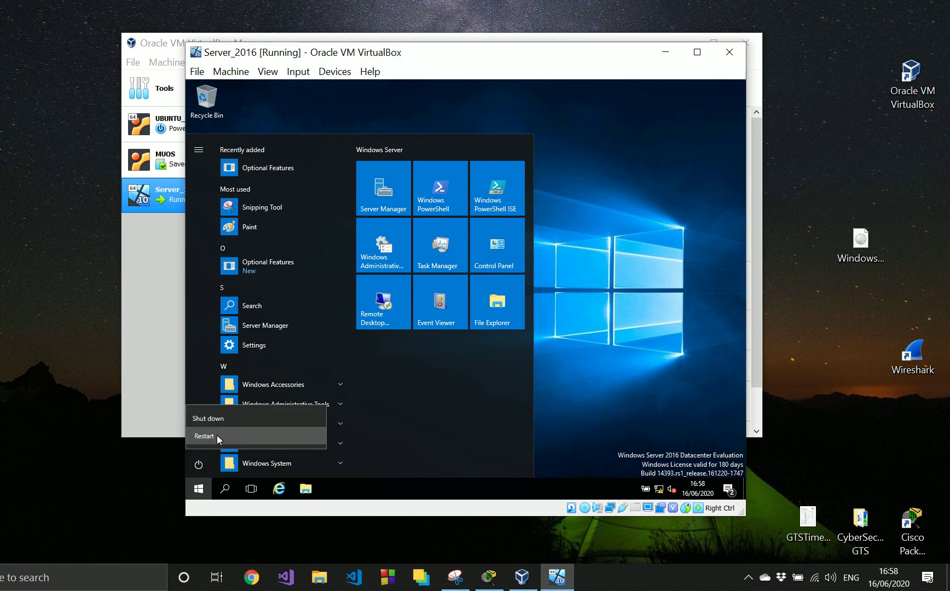
{"action": "left_click", "coordinate": [216, 436]}
{"action": "left_click", "coordinate": [262, 409]}
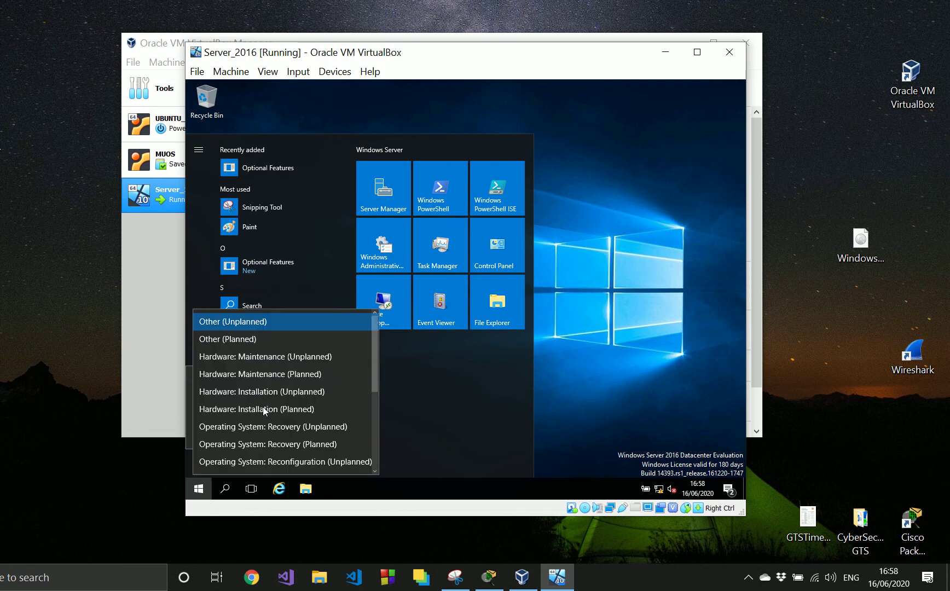
{"action": "left_click", "coordinate": [300, 340]}
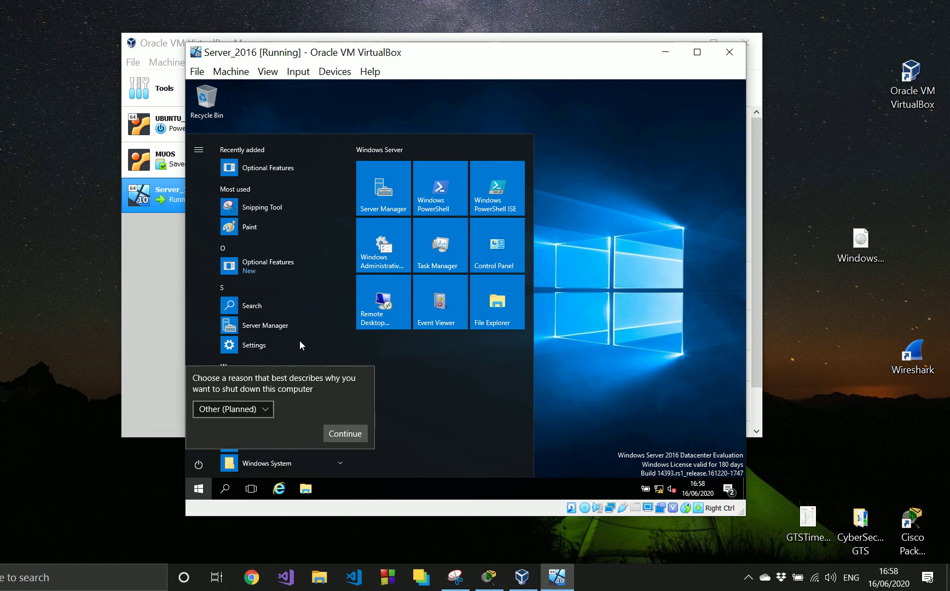
{"action": "left_click", "coordinate": [345, 435]}
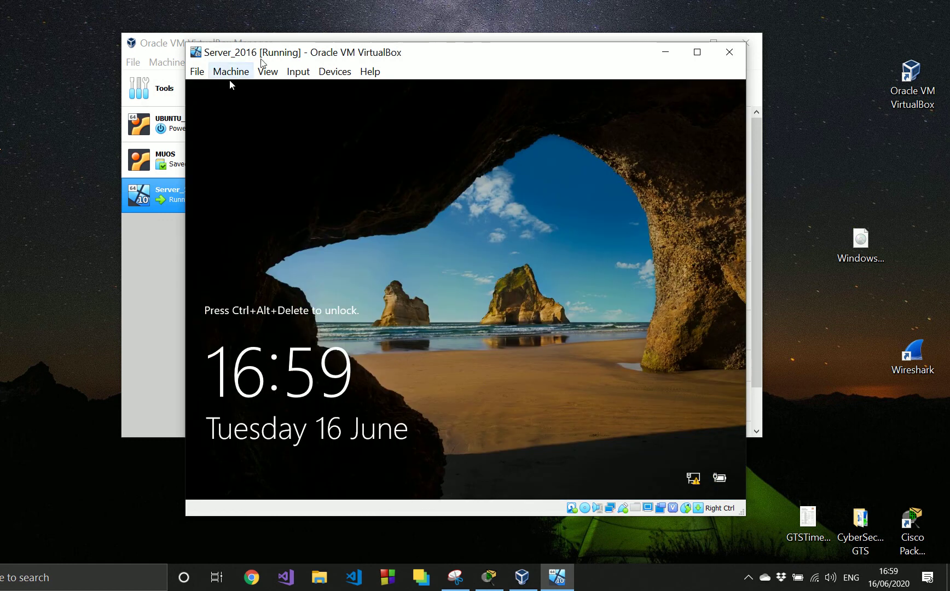
- Send Ctrl-Alt-Del to the virtual machine to unlock it and sign in as Administrator with the account password
{"action": "left_click", "coordinate": [299, 74]}
{"action": "mouse_move", "coordinate": [313, 92]}
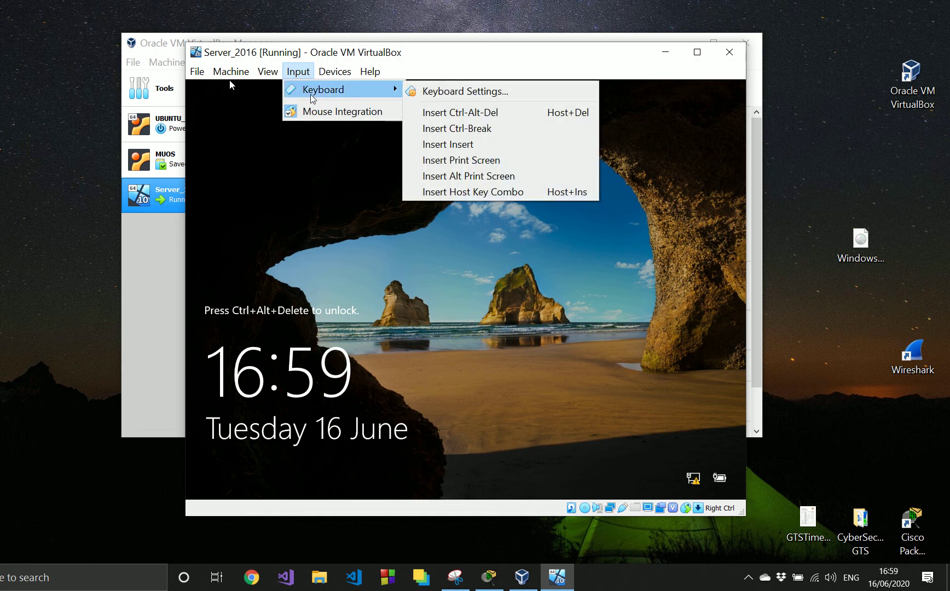
{"action": "left_click", "coordinate": [441, 114]}
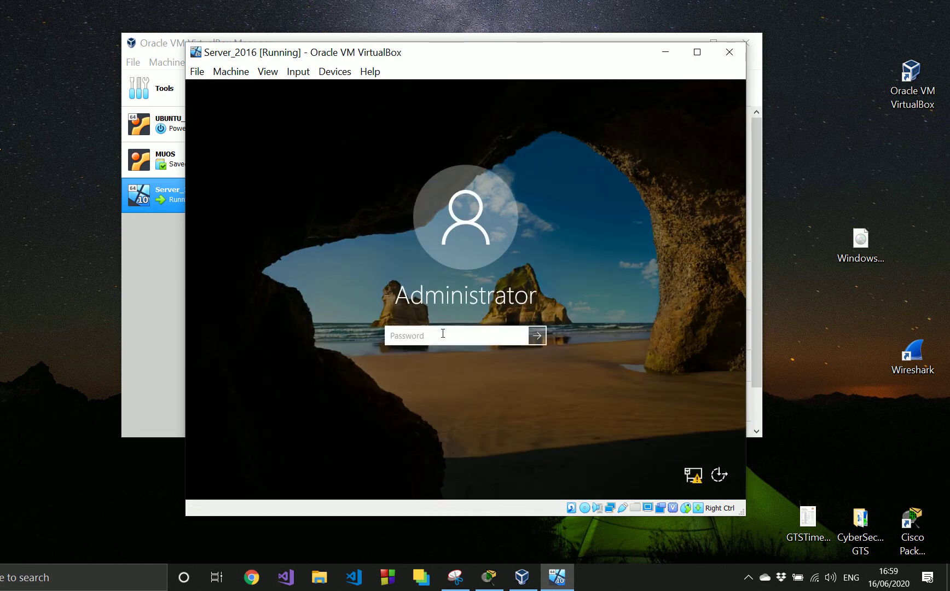
{"action": "type", "text": "••••••••"}
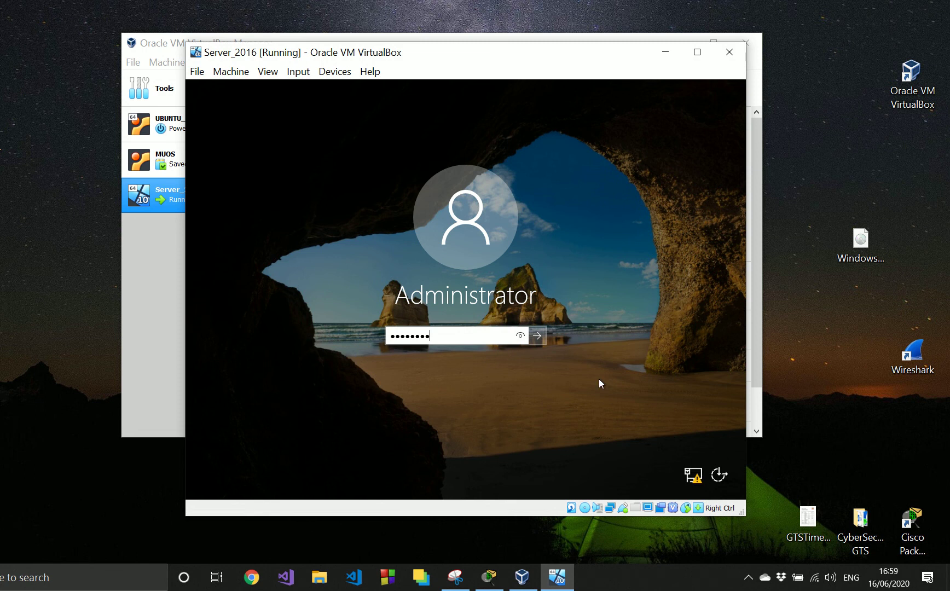
{"action": "left_click", "coordinate": [537, 335]}
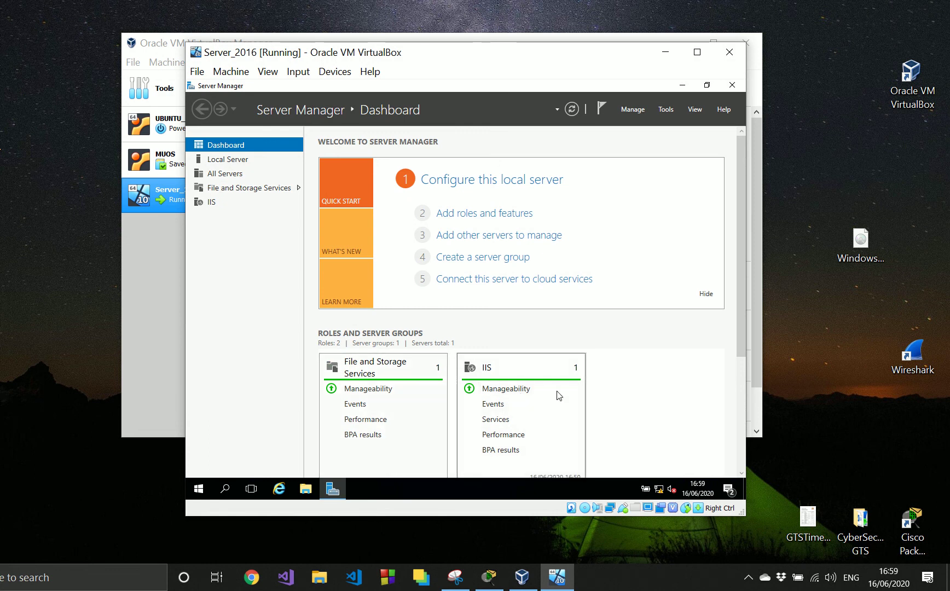
- Review the roles and server groups on the Server Manager dashboard and minimize Server Manager
{"action": "left_click_drag", "start_coordinate": [738, 311], "coordinate": [736, 383]}
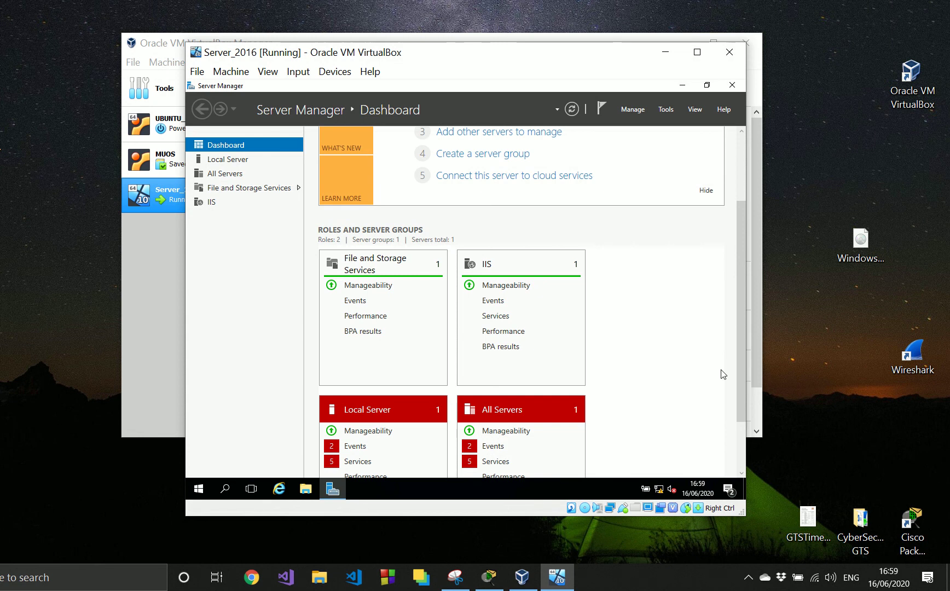
{"action": "left_click_drag", "start_coordinate": [737, 346], "coordinate": [722, 255]}
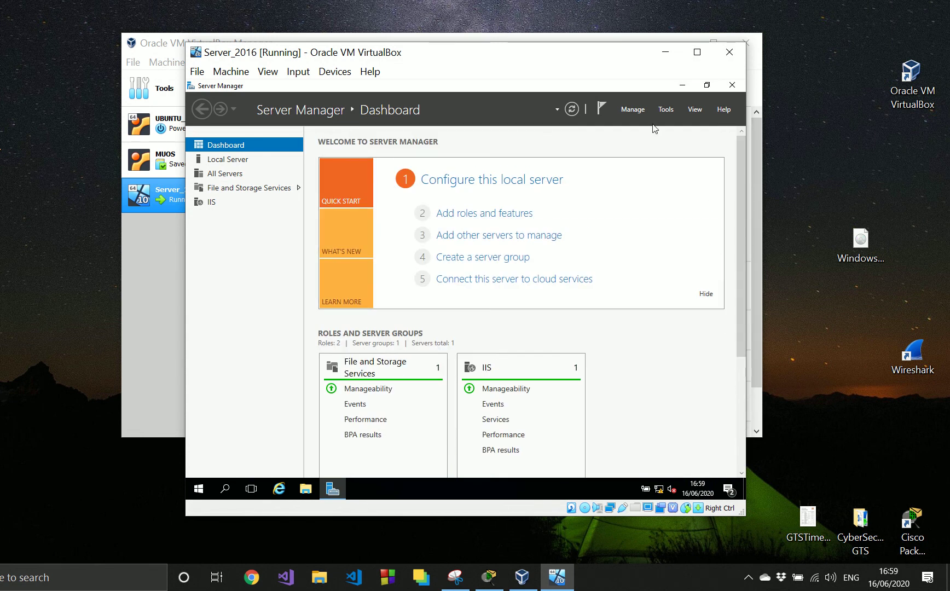
{"action": "left_click", "coordinate": [683, 85]}
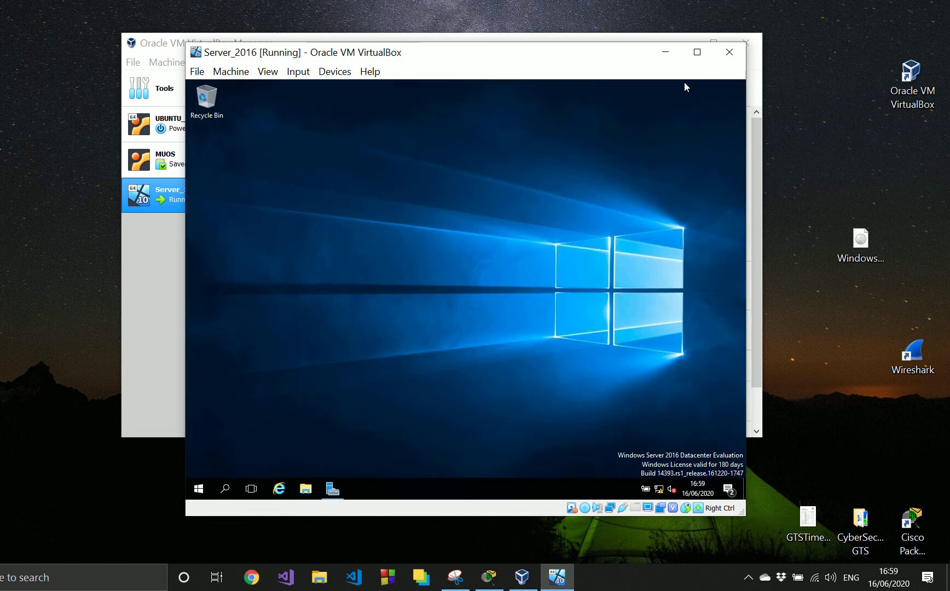
- Browse to C:\inetpub\wwwroot in File Explorer and open the iisstart HTML document
{"action": "left_click", "coordinate": [305, 490]}
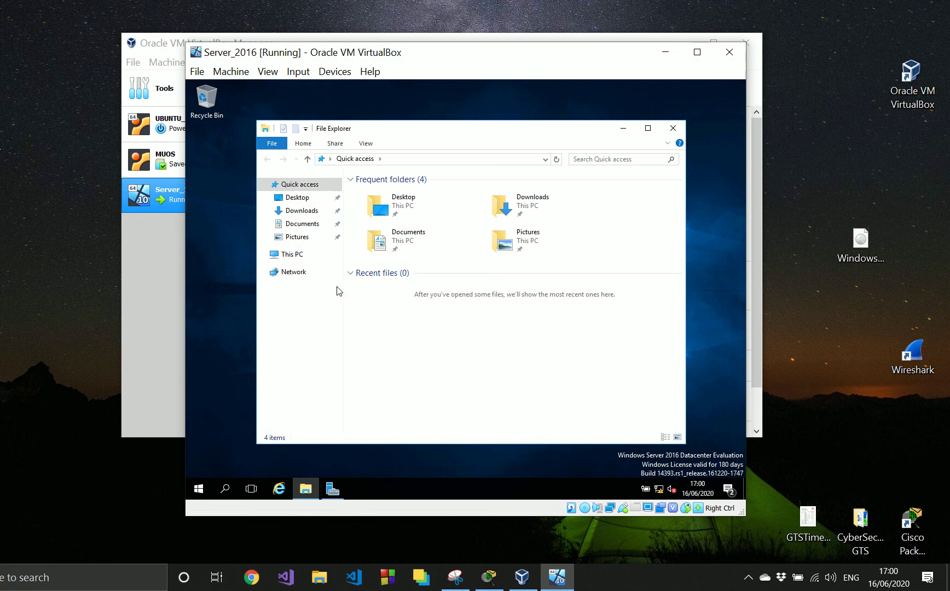
{"action": "left_click", "coordinate": [290, 255]}
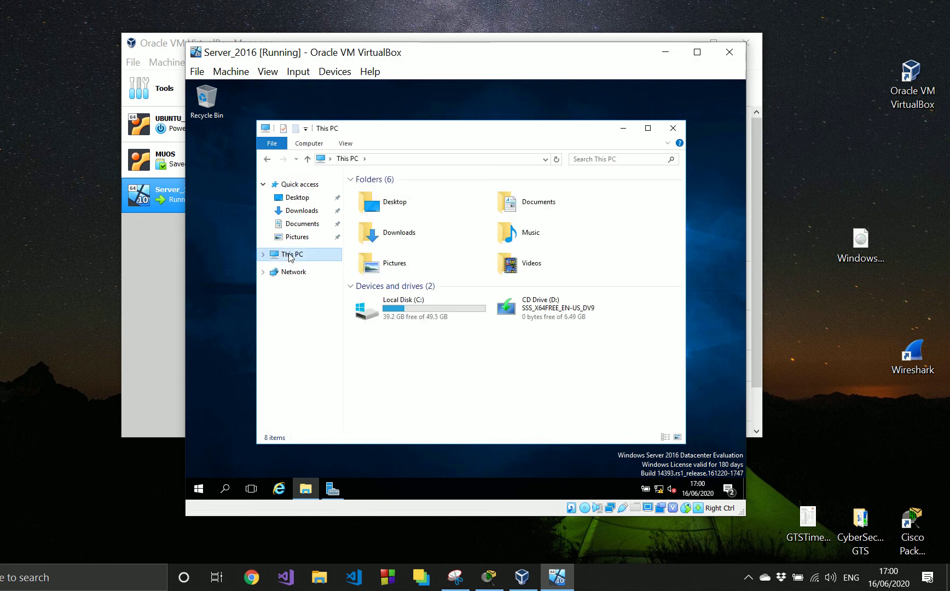
{"action": "double_click", "coordinate": [403, 318]}
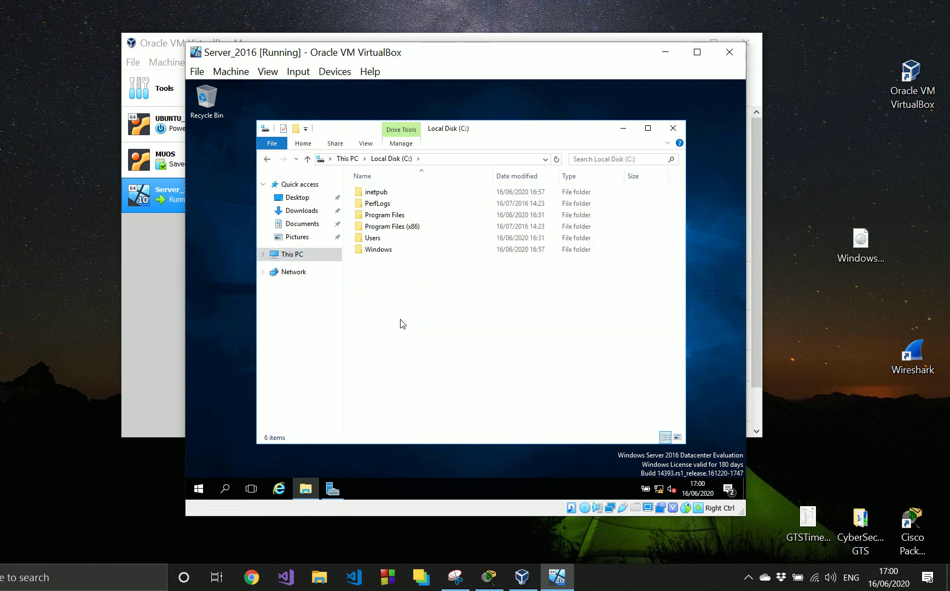
{"action": "left_click", "coordinate": [379, 196]}
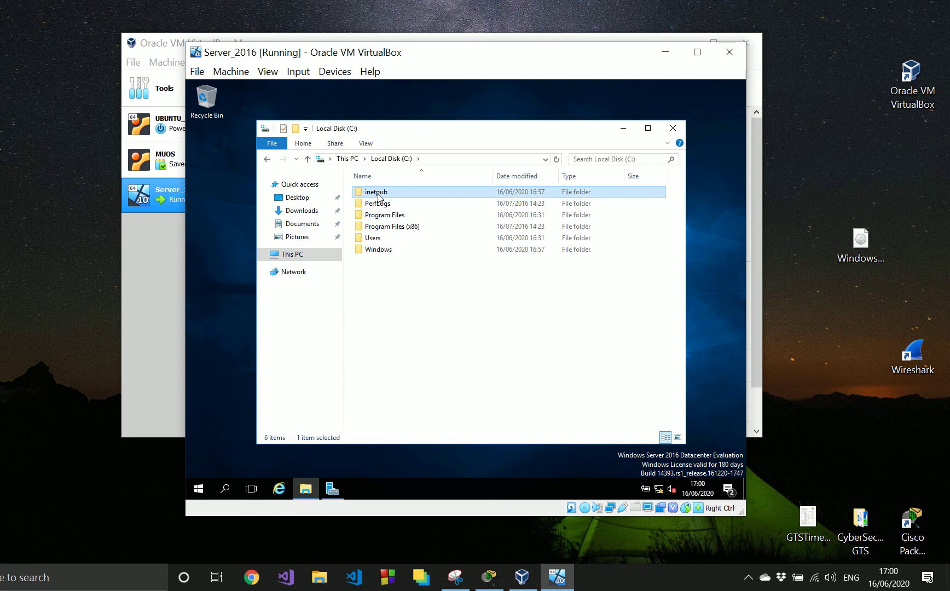
{"action": "double_click", "coordinate": [379, 196]}
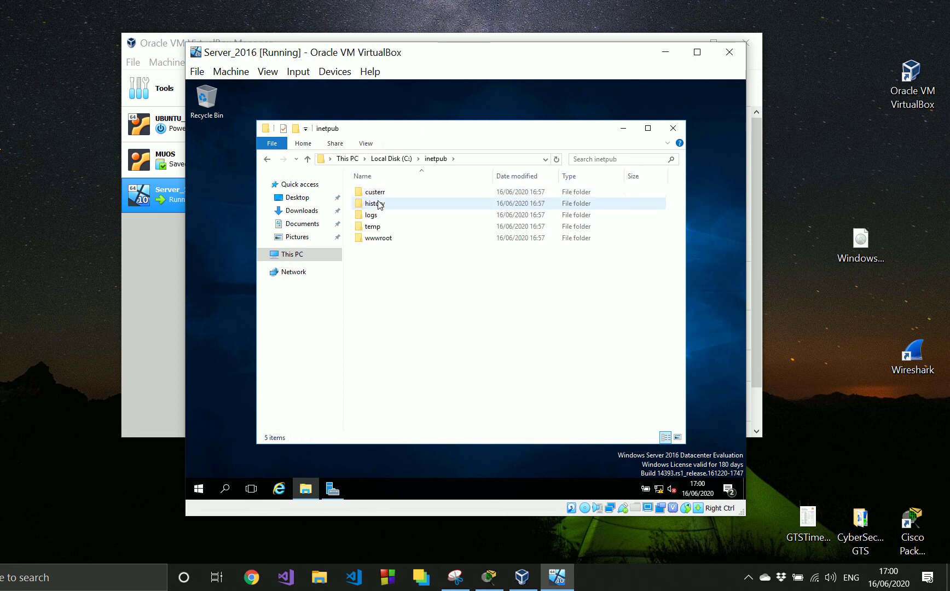
{"action": "double_click", "coordinate": [377, 239]}
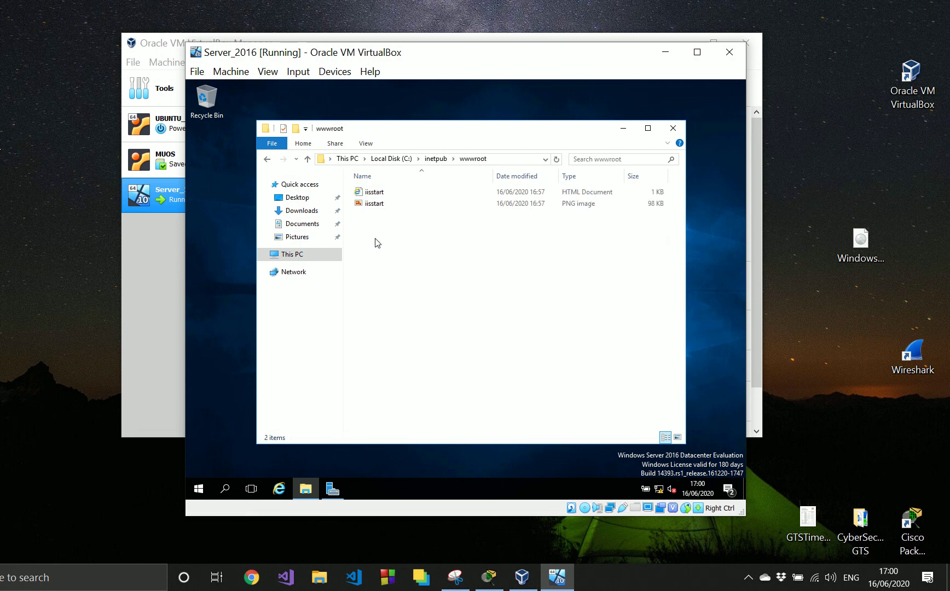
{"action": "double_click", "coordinate": [368, 193]}
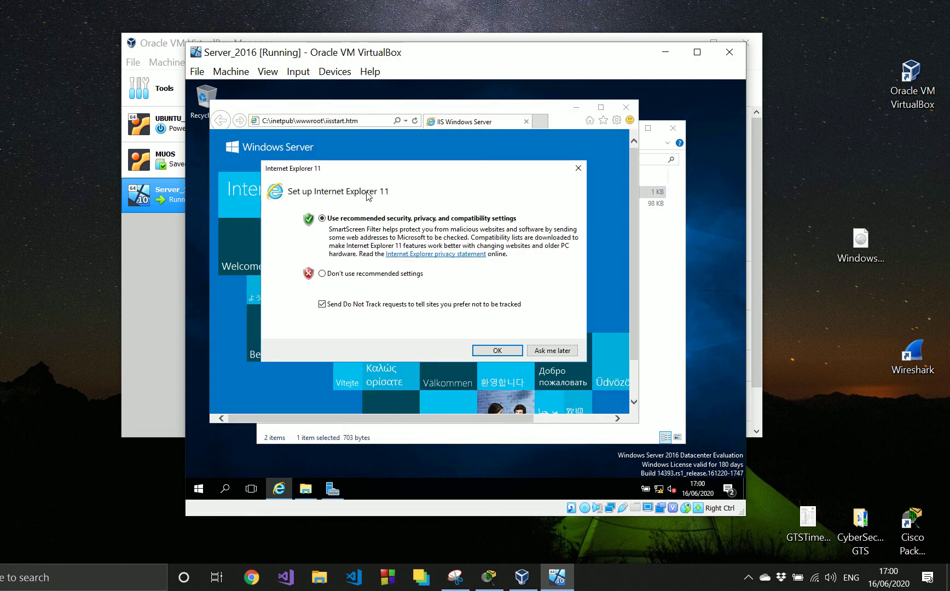
- Accept Internet Explorer's recommended settings and add about:internet to the trusted sites
{"action": "left_click", "coordinate": [506, 352]}
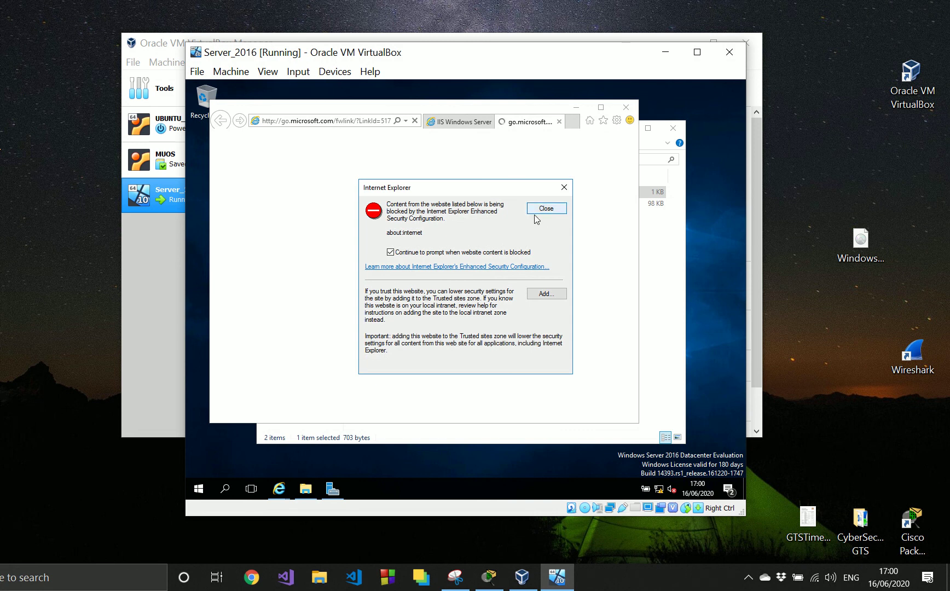
{"action": "left_click", "coordinate": [545, 297]}
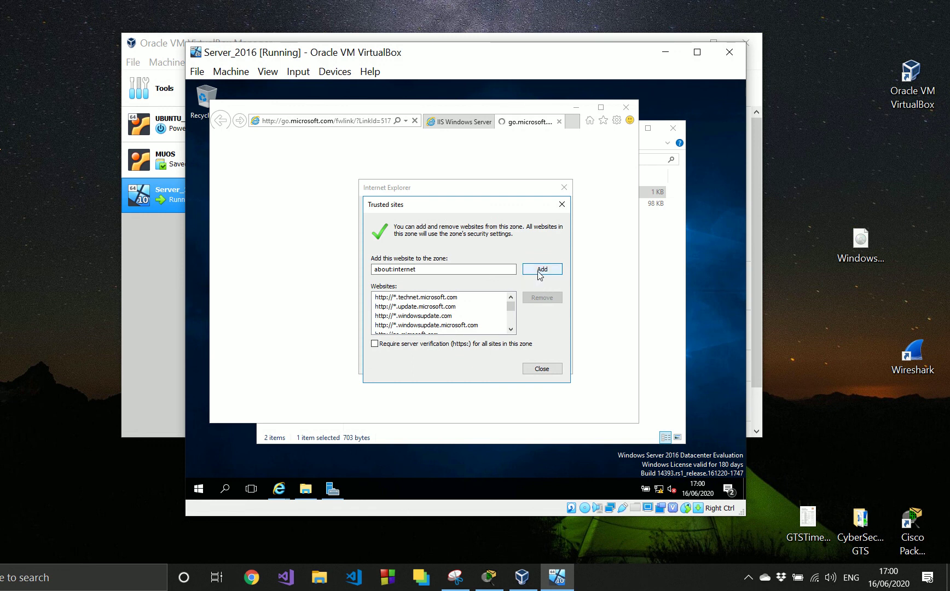
{"action": "left_click", "coordinate": [539, 274]}
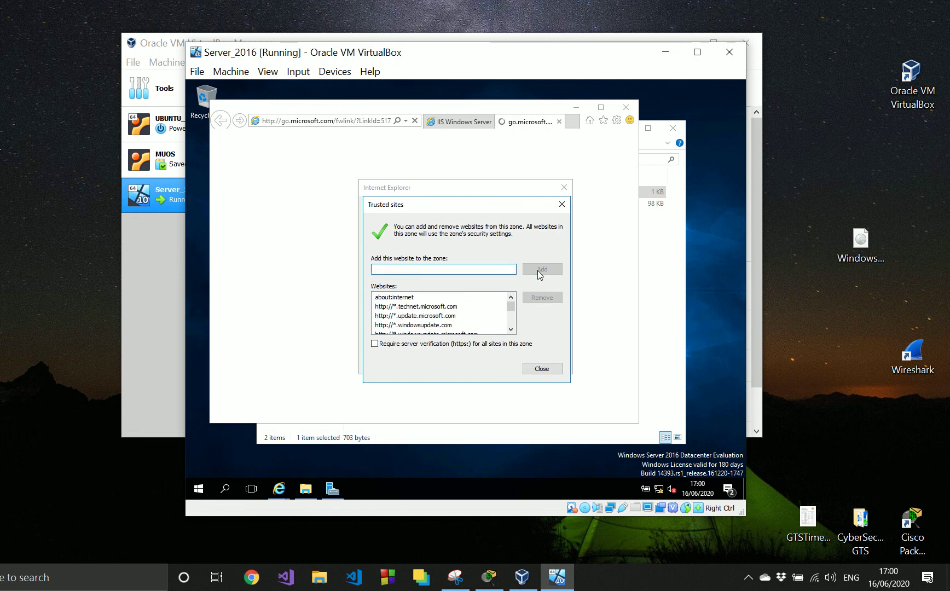
{"action": "left_click", "coordinate": [549, 374]}
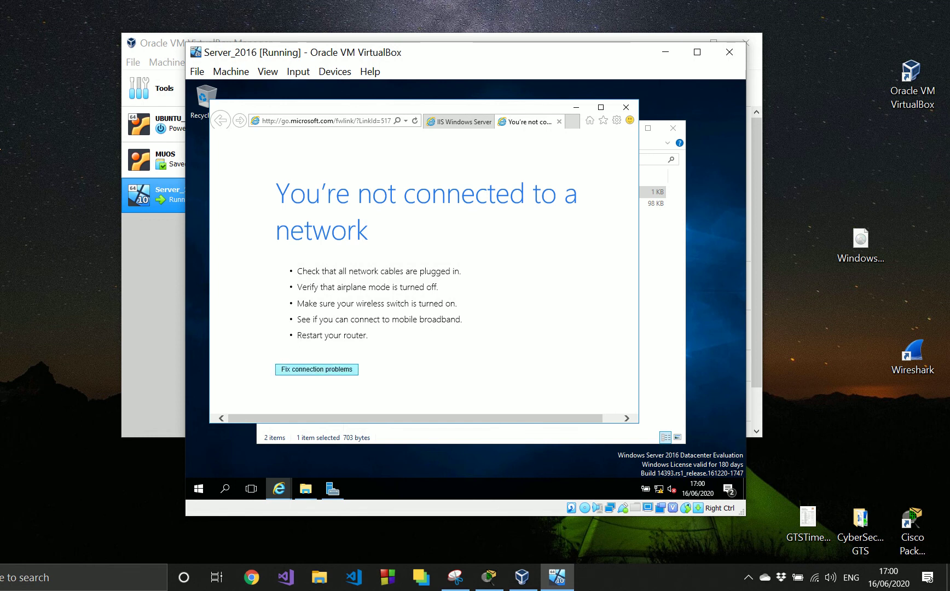
- Close the extra go.microsoft.com page, look over the IIS start page, and close the browser and File Explorer
{"action": "left_click", "coordinate": [560, 123]}
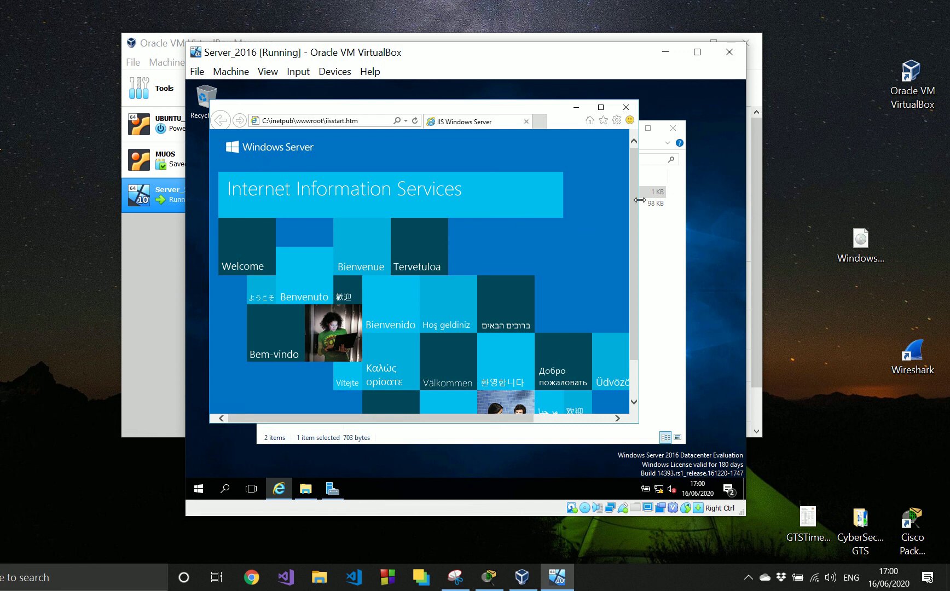
{"action": "scroll", "coordinate": [633, 200], "scroll_direction": "down", "scroll_amount": 2}
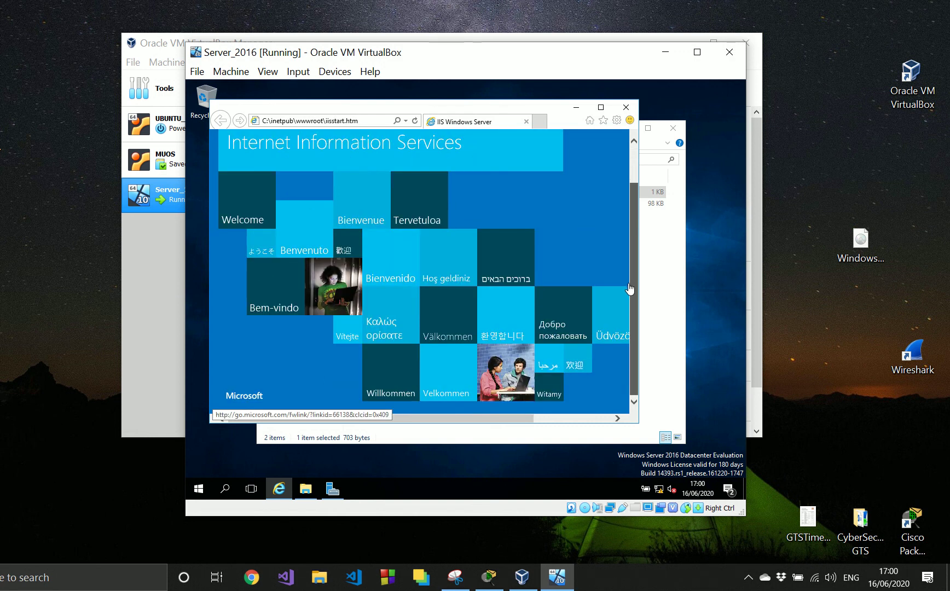
{"action": "scroll", "coordinate": [630, 289], "scroll_direction": "up", "scroll_amount": 1}
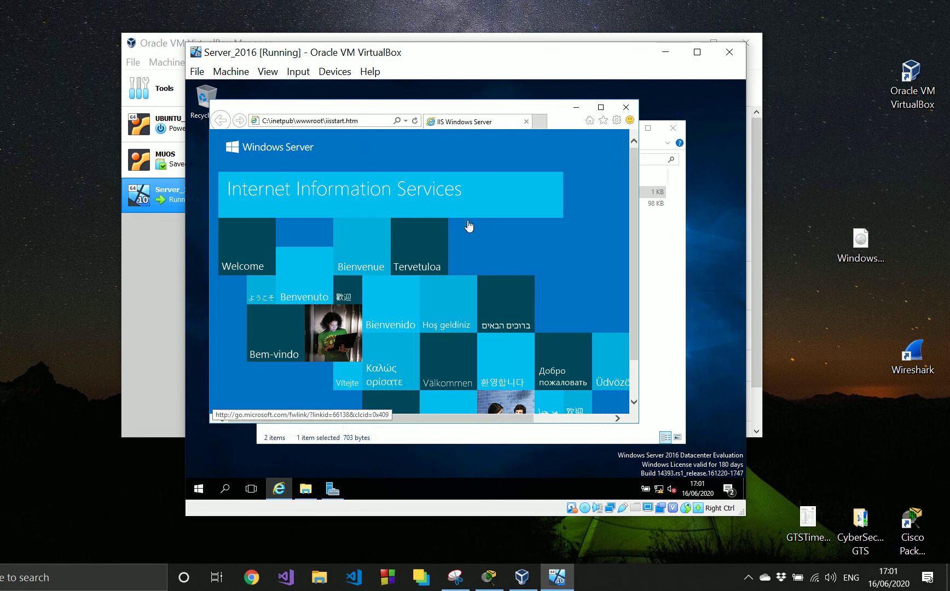
{"action": "left_click", "coordinate": [626, 109]}
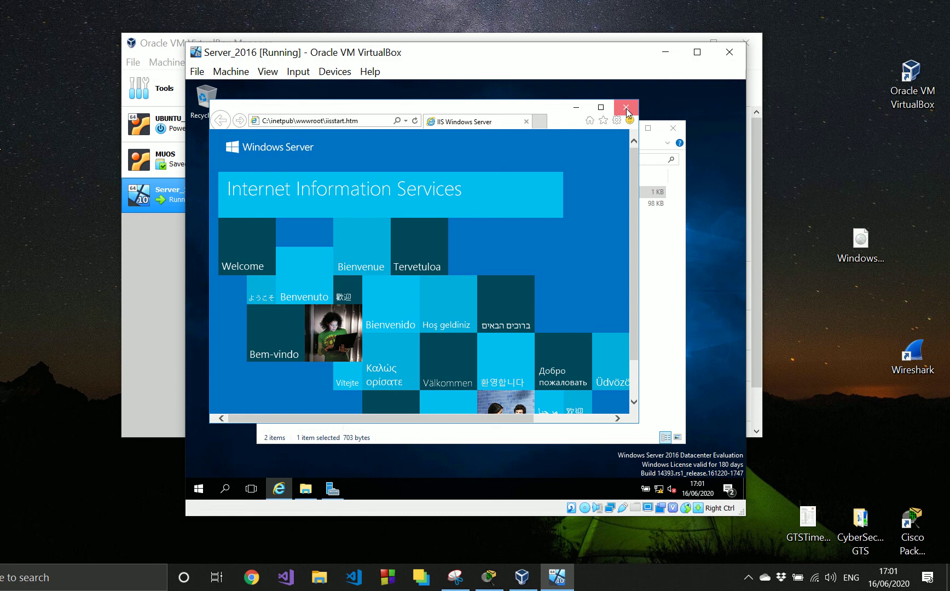
{"action": "left_click", "coordinate": [675, 131]}
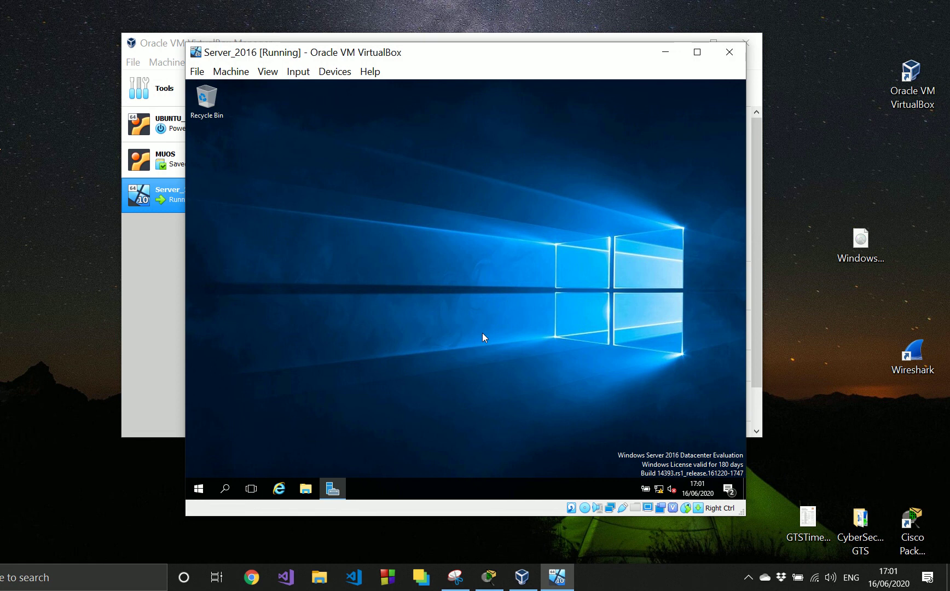
- Shut down the server with the reason Other (Planned)
{"action": "left_click", "coordinate": [202, 485]}
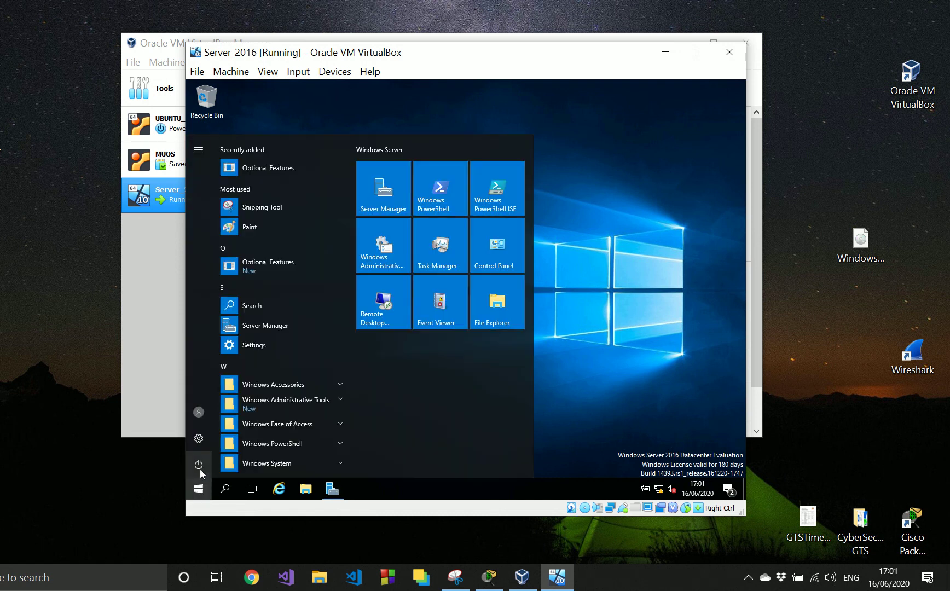
{"action": "left_click", "coordinate": [199, 465]}
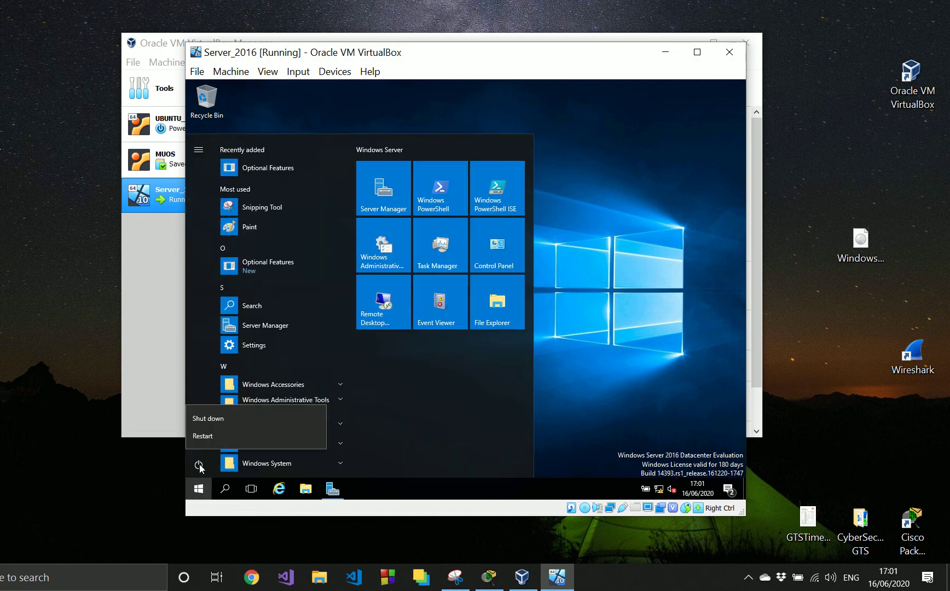
{"action": "left_click", "coordinate": [208, 419]}
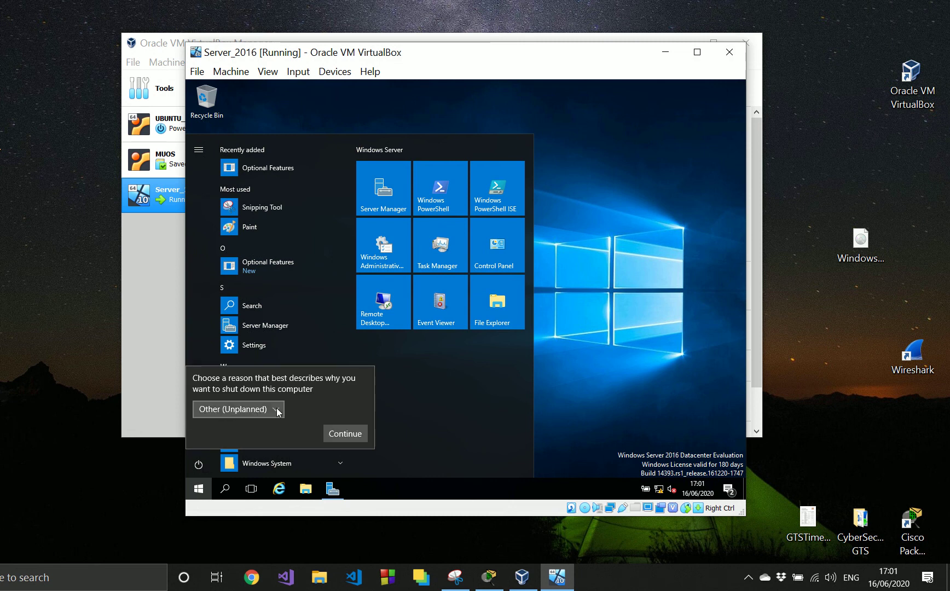
{"action": "left_click", "coordinate": [276, 409]}
{"action": "left_click", "coordinate": [265, 339]}
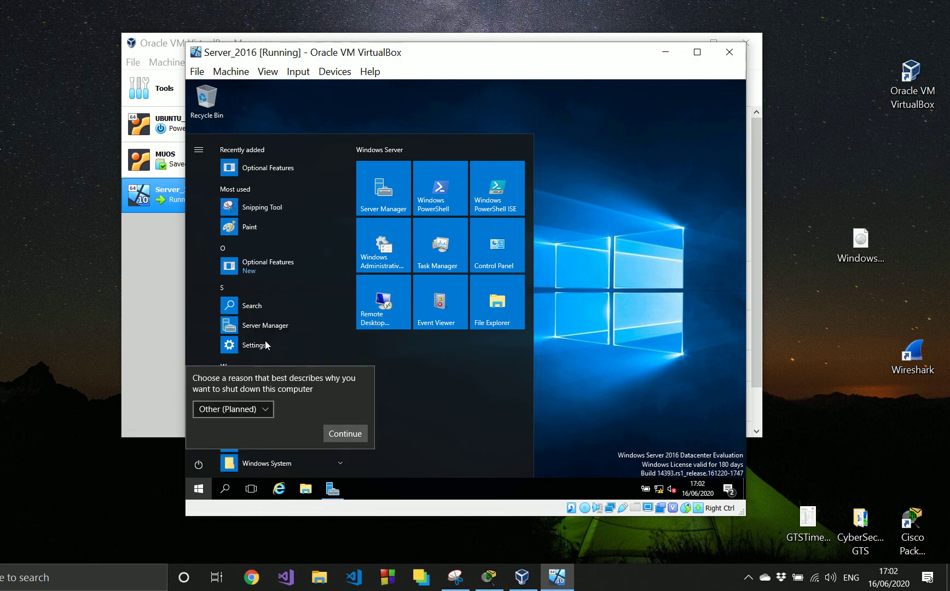
{"action": "left_click", "coordinate": [351, 438]}
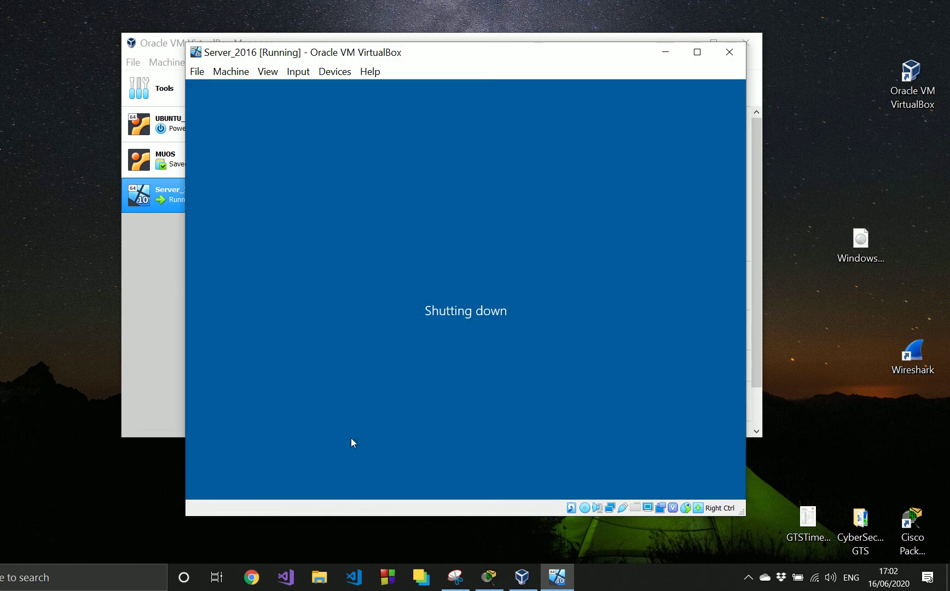